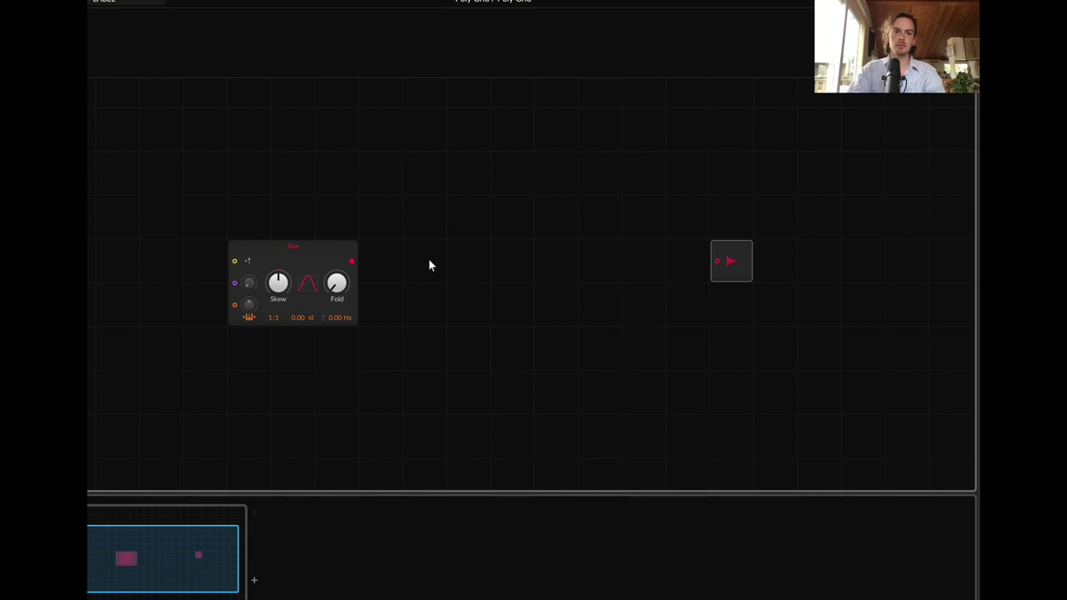
- Patch the Sine oscillator's output into the audio output module
left_click_drag(352, 262, 714, 266)
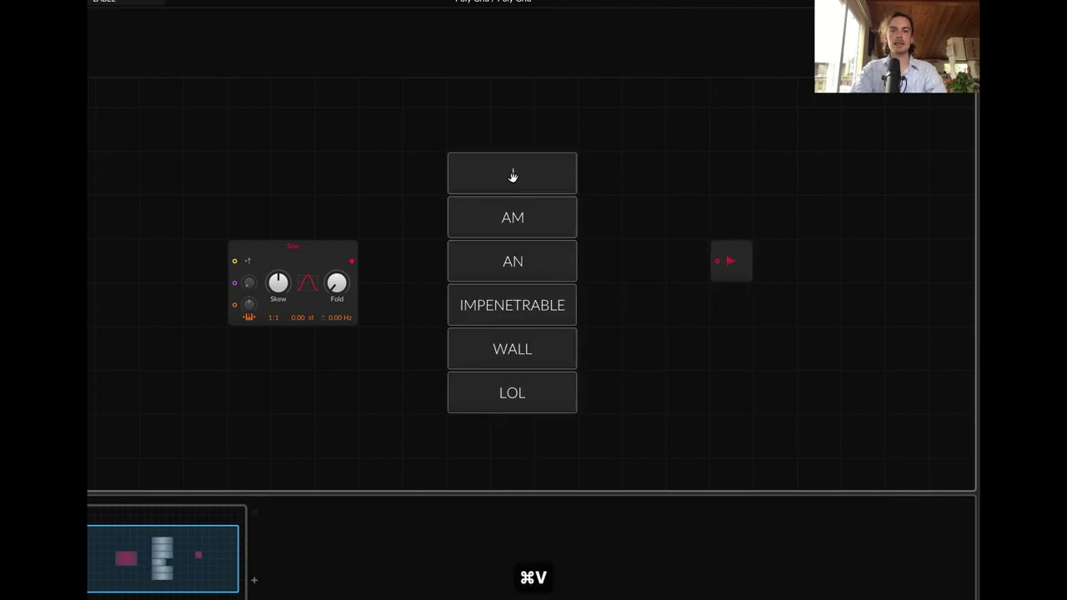
- Shift the column of label blocks and the audio output module one grid cell to the right
left_click_drag(512, 175, 557, 176)
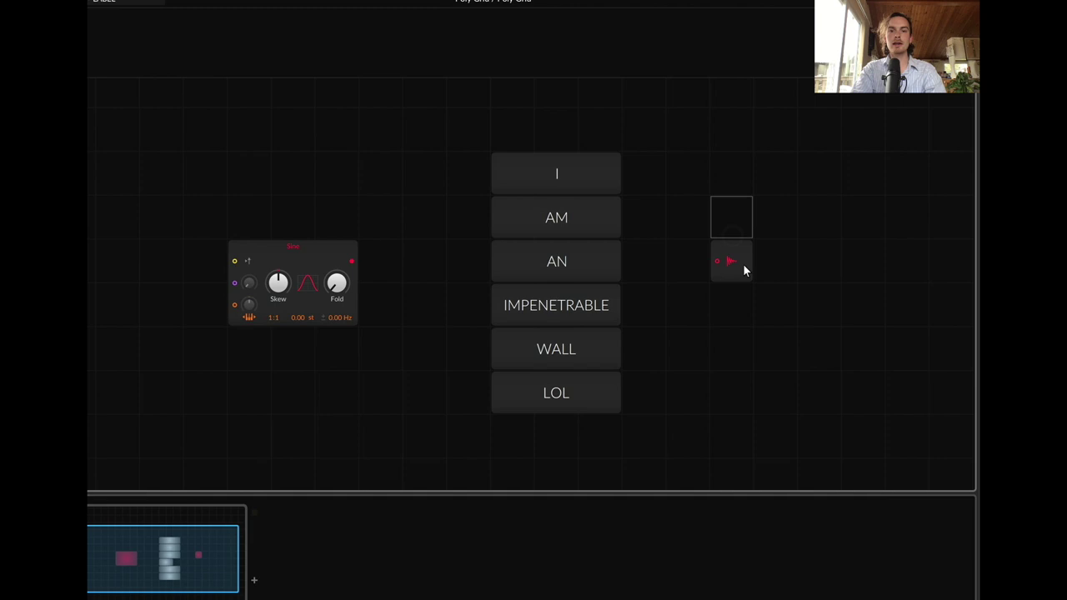
left_click_drag(745, 270, 765, 265)
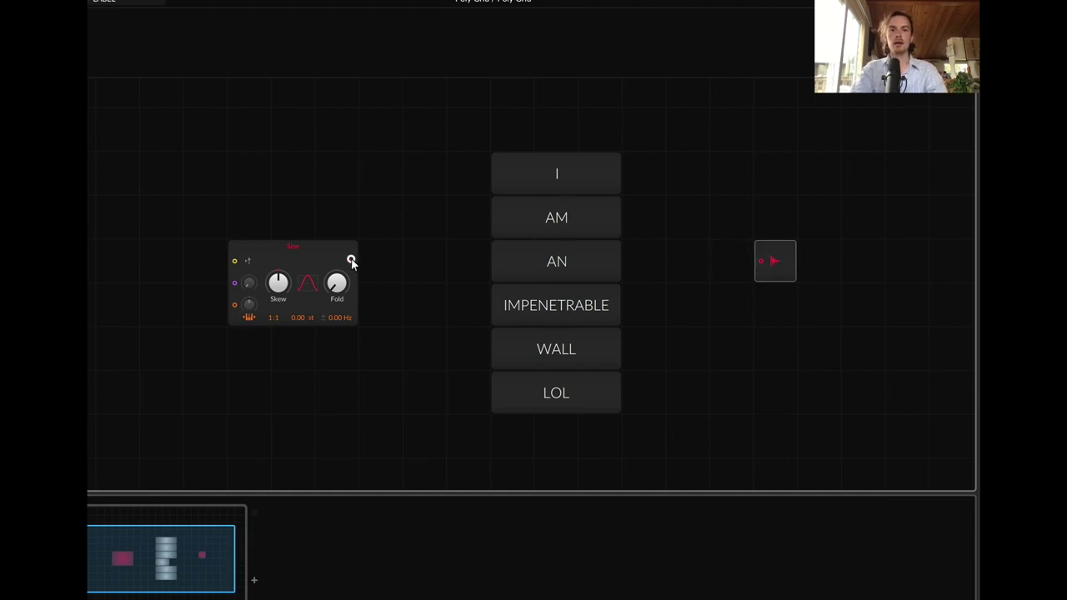
- Try to run a cable from the Sine oscillator's output into the AM label block
left_click_drag(352, 261, 497, 221)
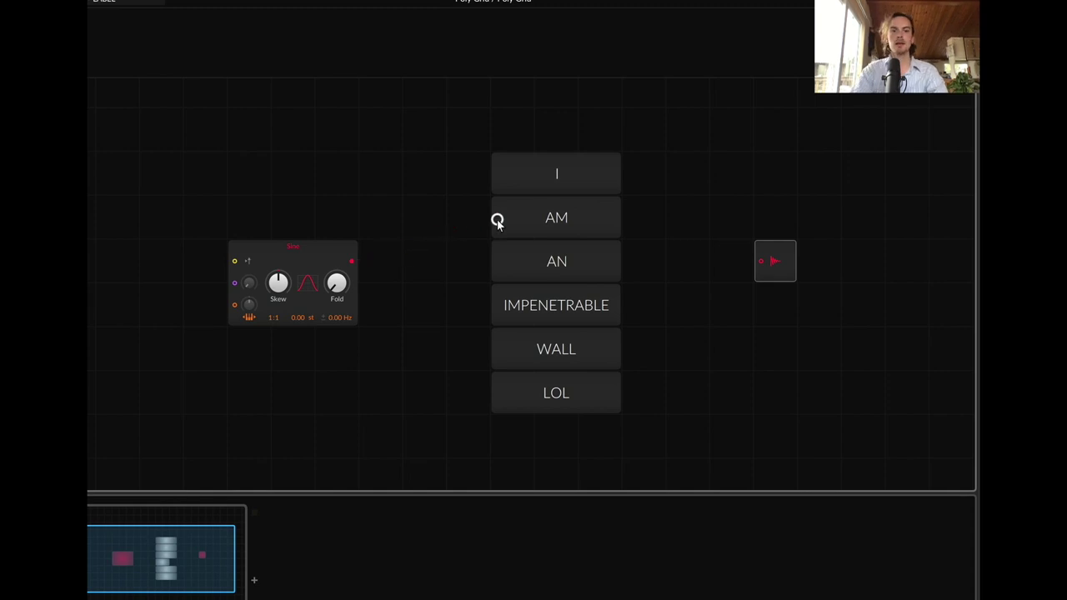
left_click(299, 261)
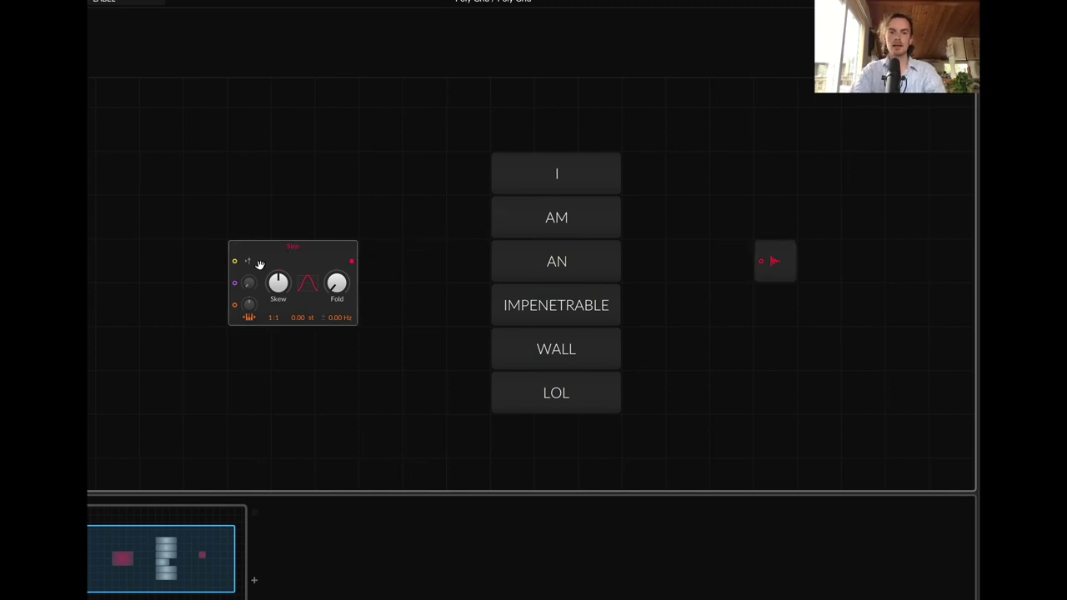
left_click(784, 262)
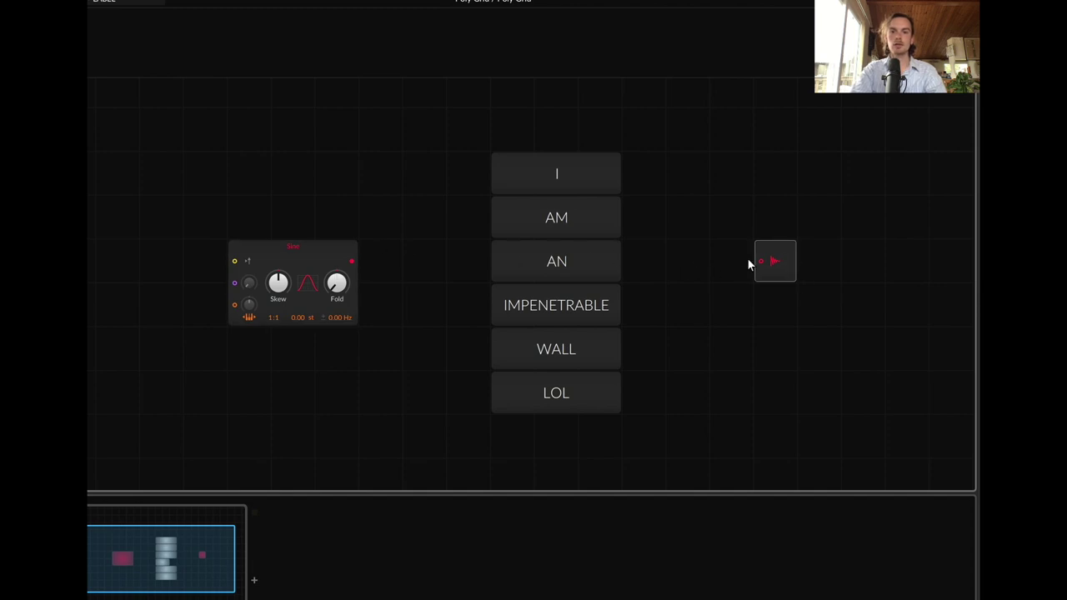
scroll(749, 259, "down", 3)
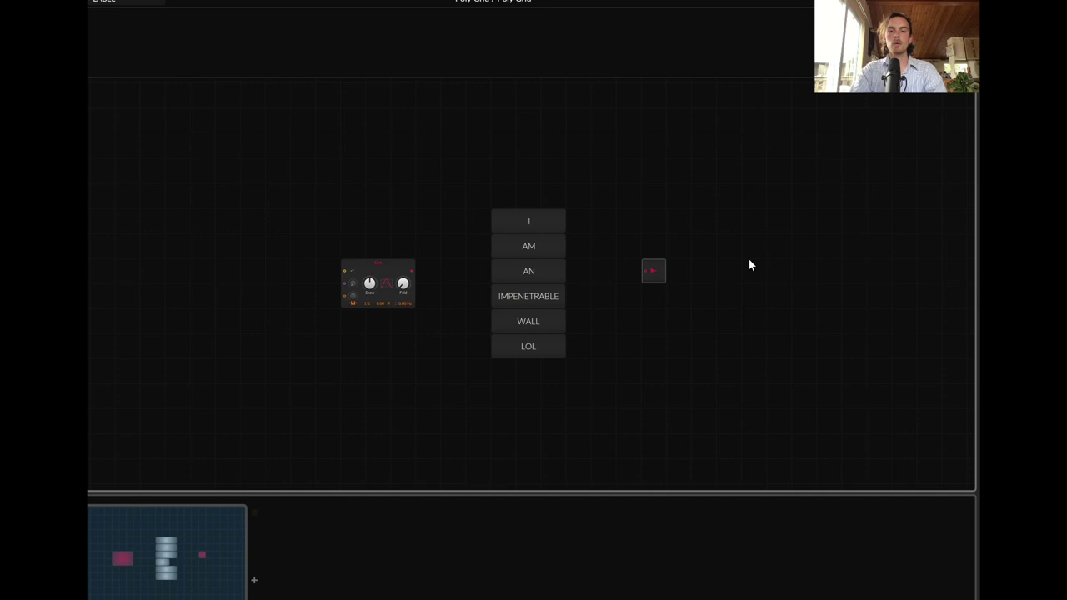
scroll(748, 260, "up", 7)
scroll(748, 260, "down", 4)
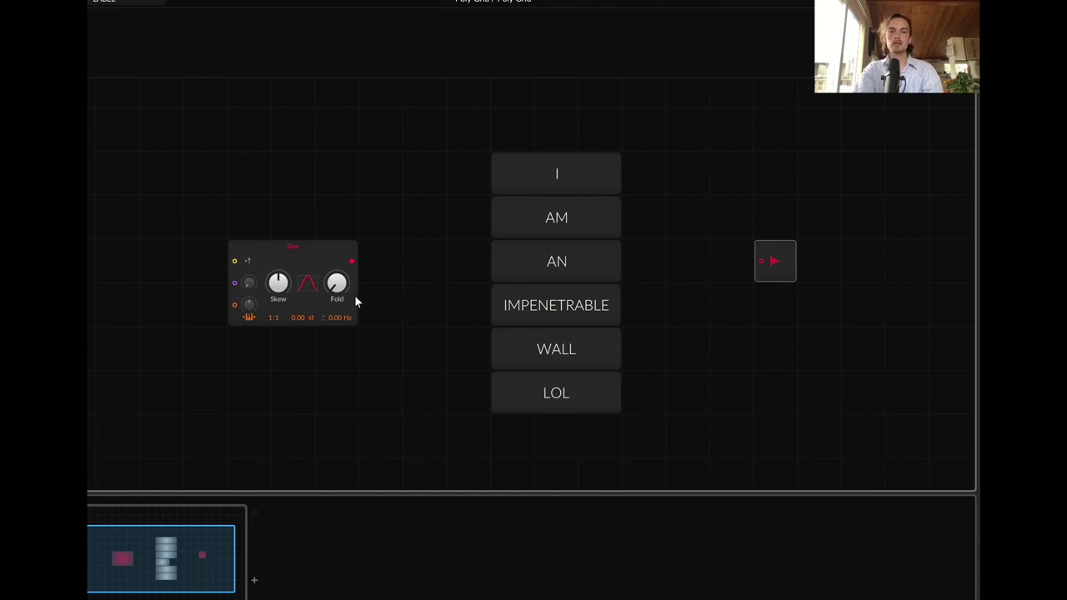
- Move the Sine oscillator one cell to the left and attach a Modulator Out module to its output
left_click_drag(291, 248, 233, 258)
left_click(129, 2)
type("MOD")
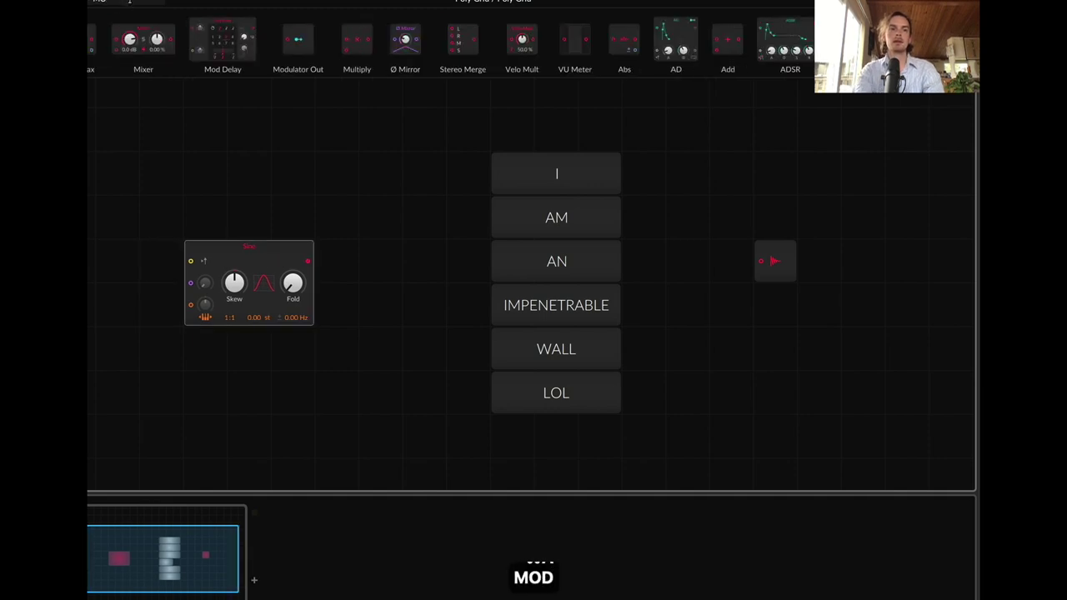
double_click(311, 259)
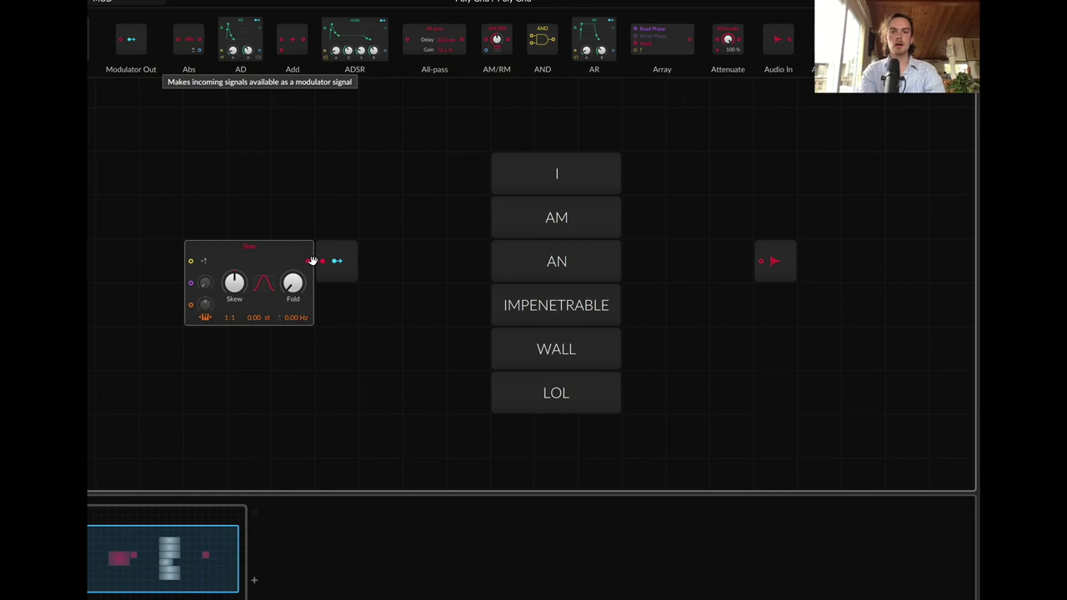
left_click(310, 260)
- Move the audio output module one cell to the right and insert a Value module feeding it
mouse_move(791, 236)
left_mouse_down()
mouse_move(820, 241)
mouse_move(781, 248)
mouse_move(808, 245)
left_mouse_up()
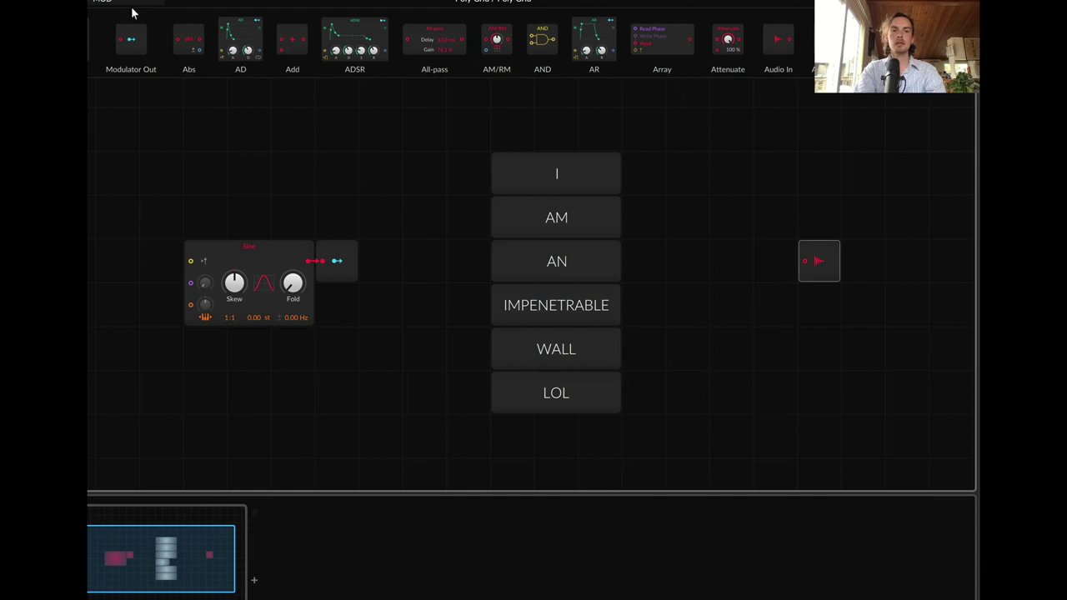
type("value")
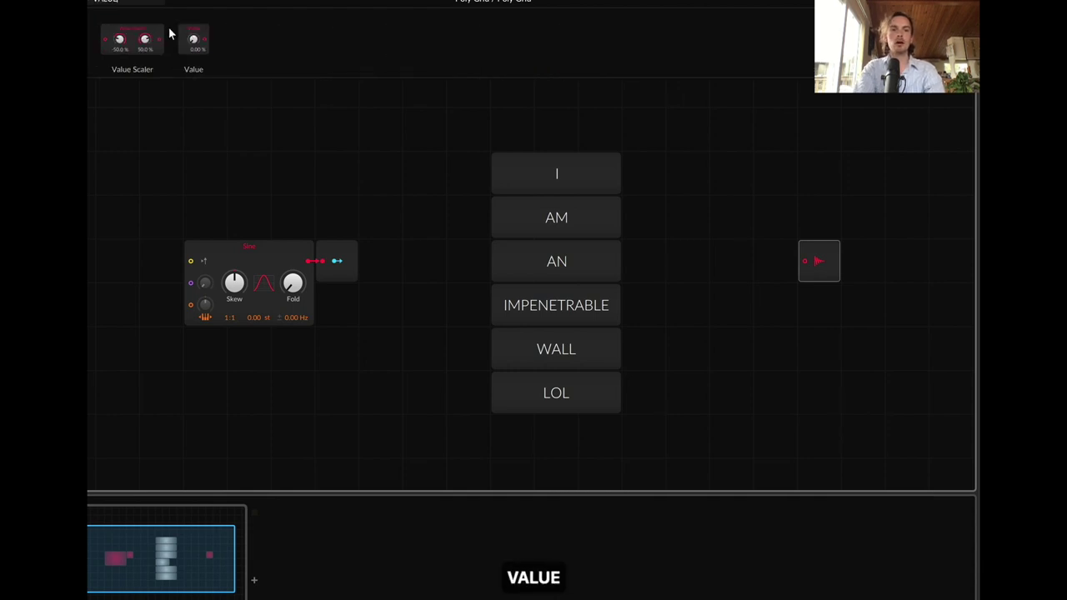
left_click_drag(194, 39, 802, 255)
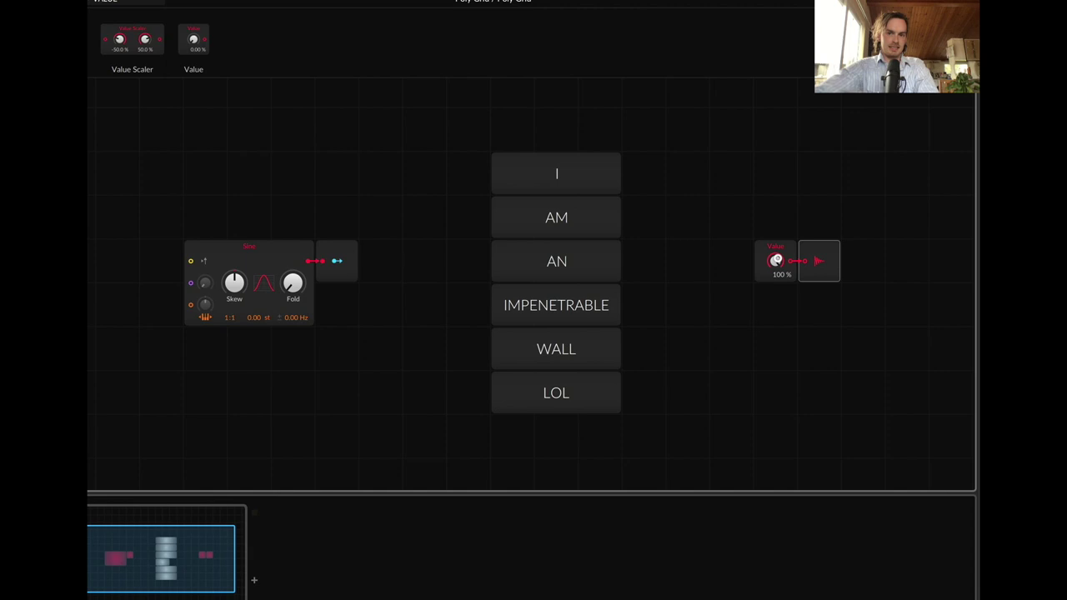
- Sweep the Value module's knob up to 100 % and reset it to 0 %
mouse_move(777, 260)
left_mouse_down()
mouse_move(777, 245)
mouse_move(777, 262)
left_mouse_up()
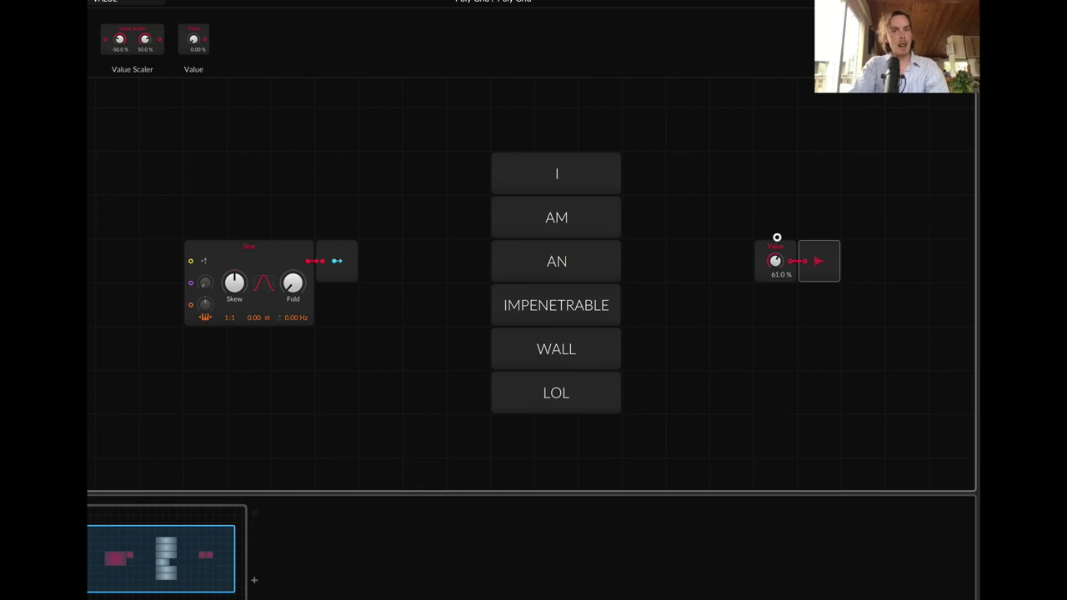
left_click_drag(777, 261, 786, 245)
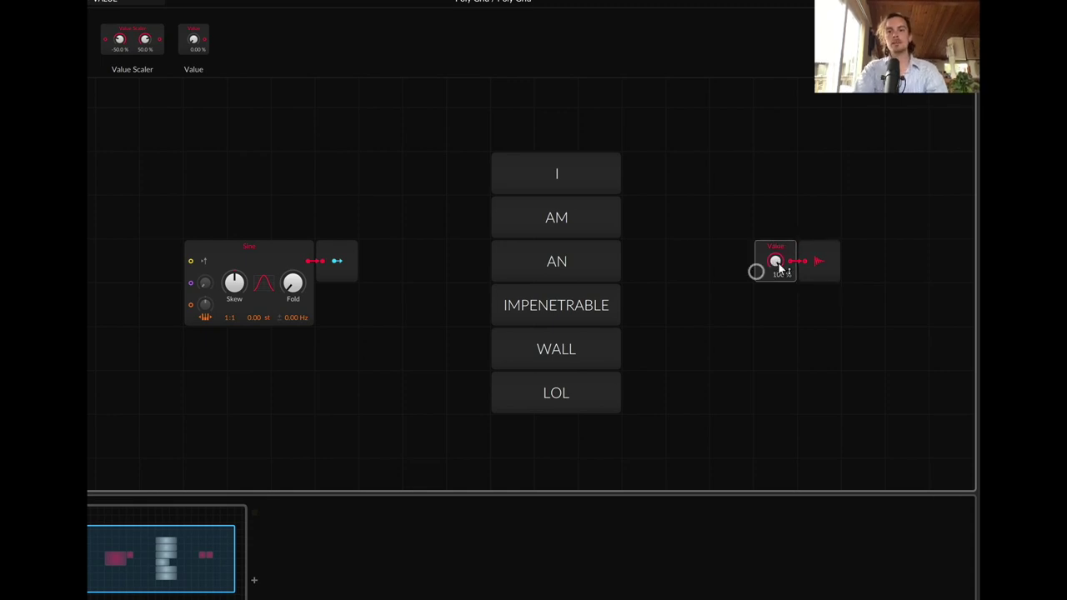
double_click(776, 263)
- Add a Pitch module set to A3 beside the Sine oscillator and connect it to the oscillator's pitch input
left_click(109, 3)
key("super+a")
type("pi")
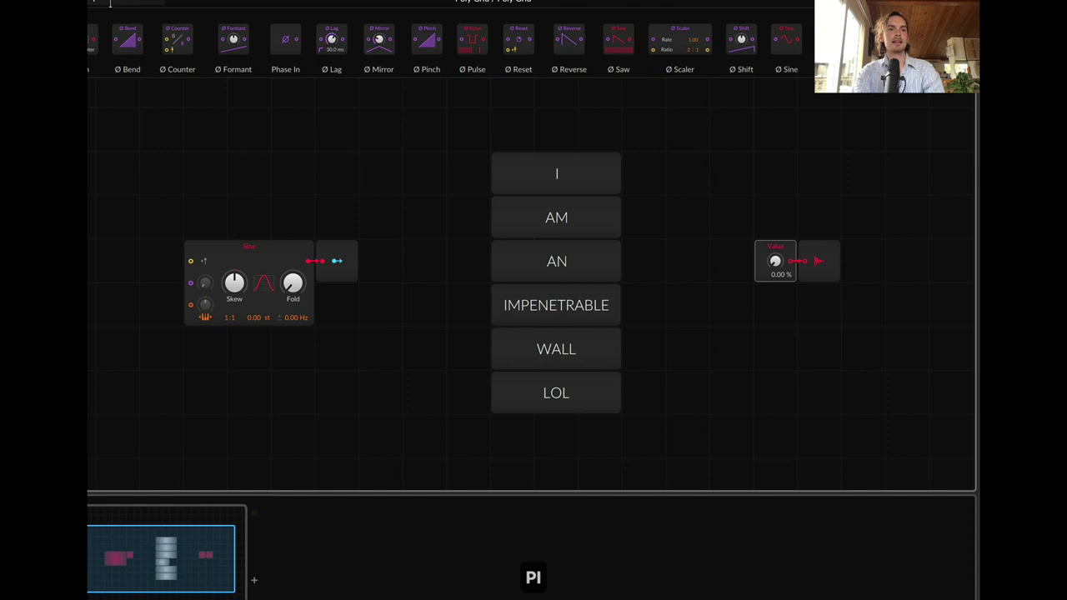
type("tch")
left_click_drag(326, 39, 154, 304)
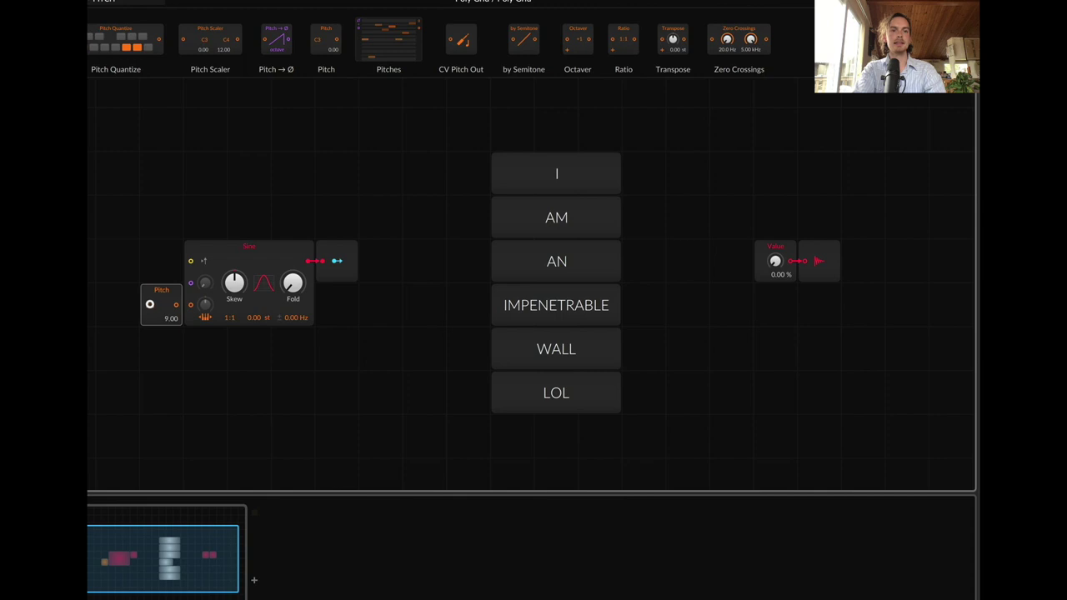
left_click_drag(176, 305, 206, 312)
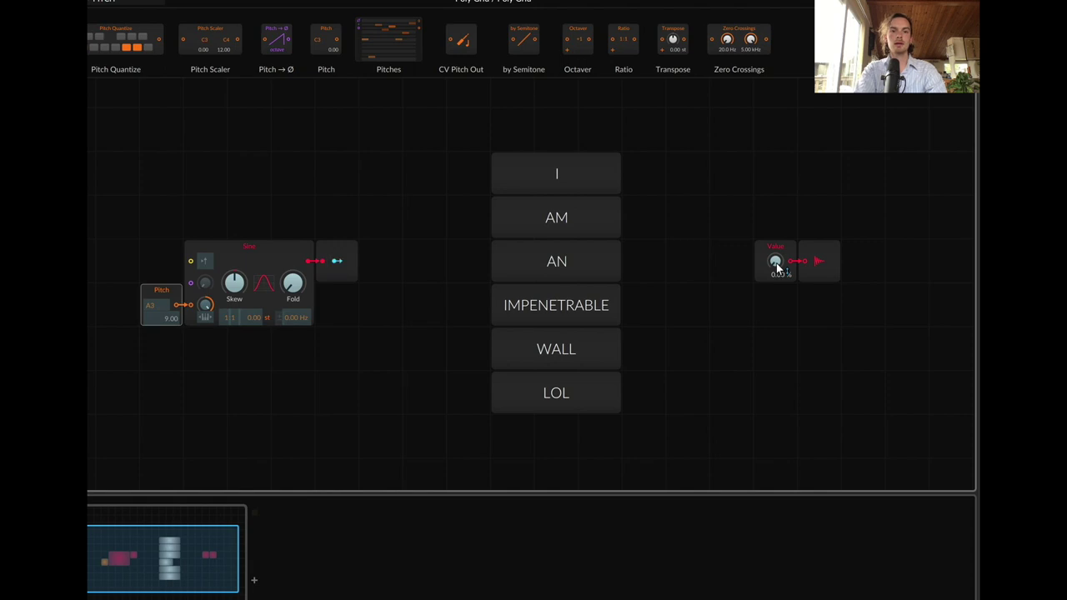
- Map the Modulator Out signal to the Value module's knob and leave the modulation assignment mode
left_click_drag(776, 263, 776, 261)
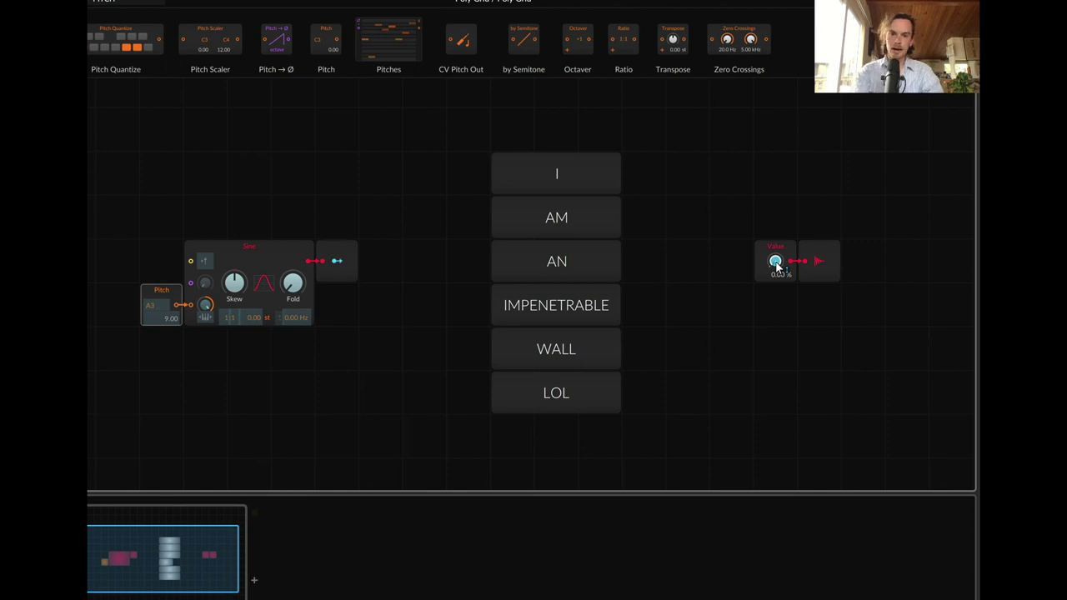
key("Escape")
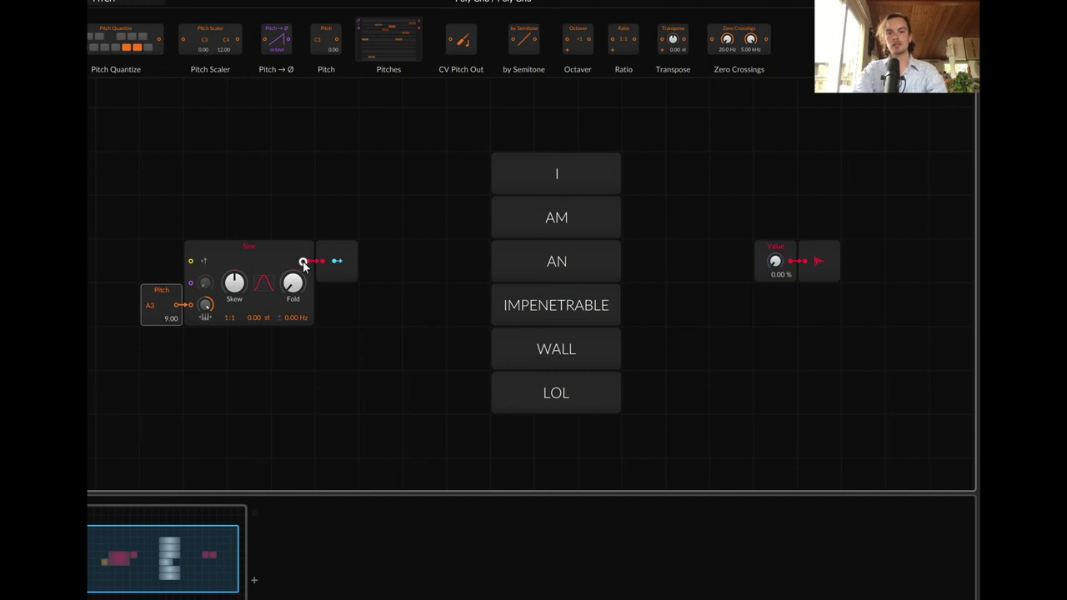
- Try patching the Sine oscillator directly into the audio output, undo the cable and toggle playback
left_click_drag(305, 262, 802, 262)
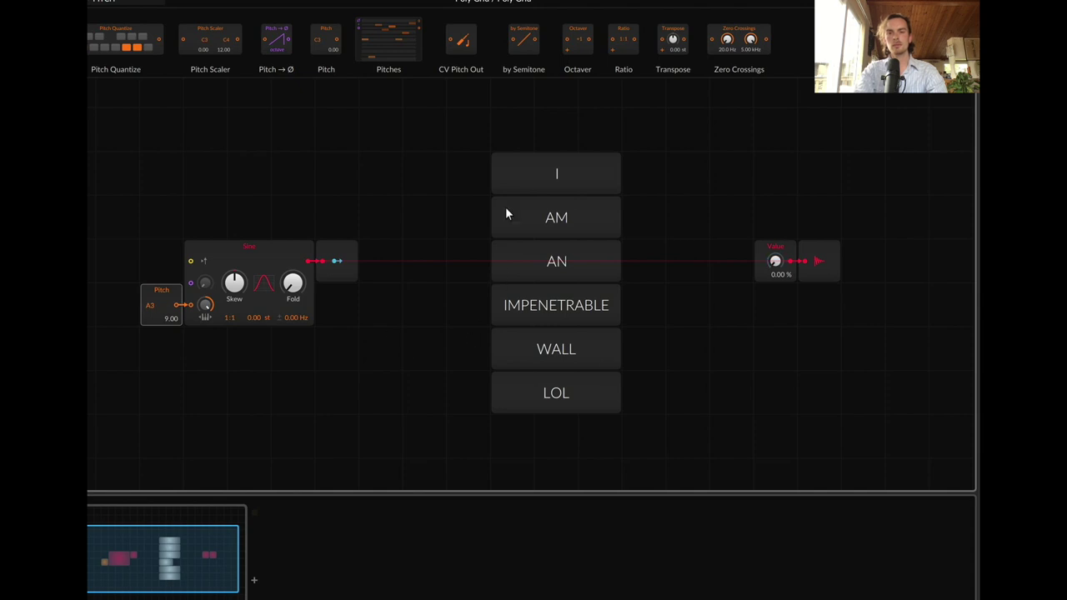
key("super+z")
key("space")
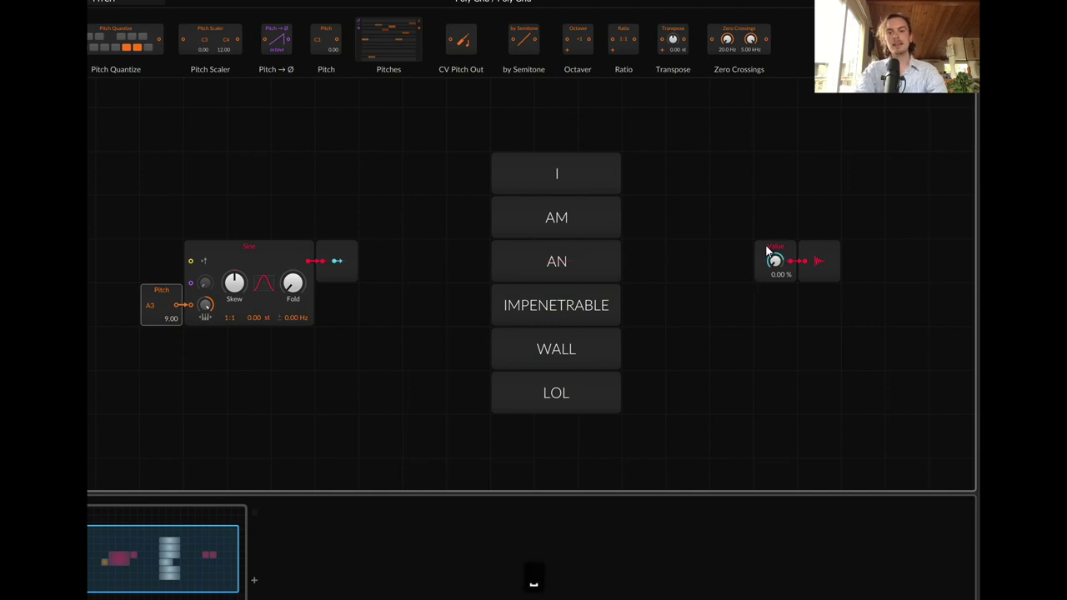
left_click(767, 249)
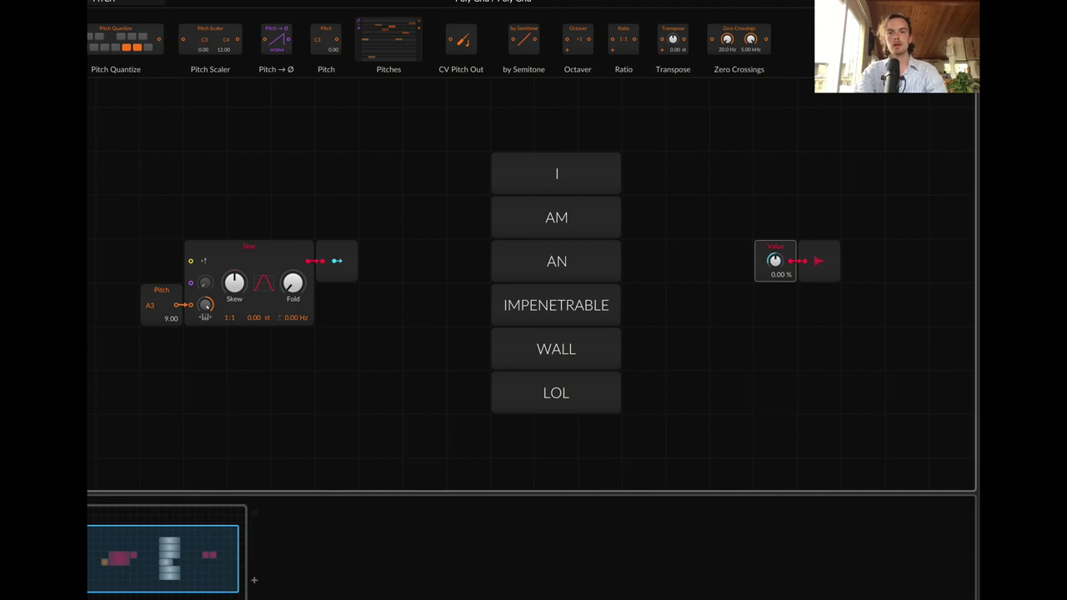
- Add an oscilloscope module above the Sine oscillator and patch the Sine output into it
left_click(250, 255)
type("osc")
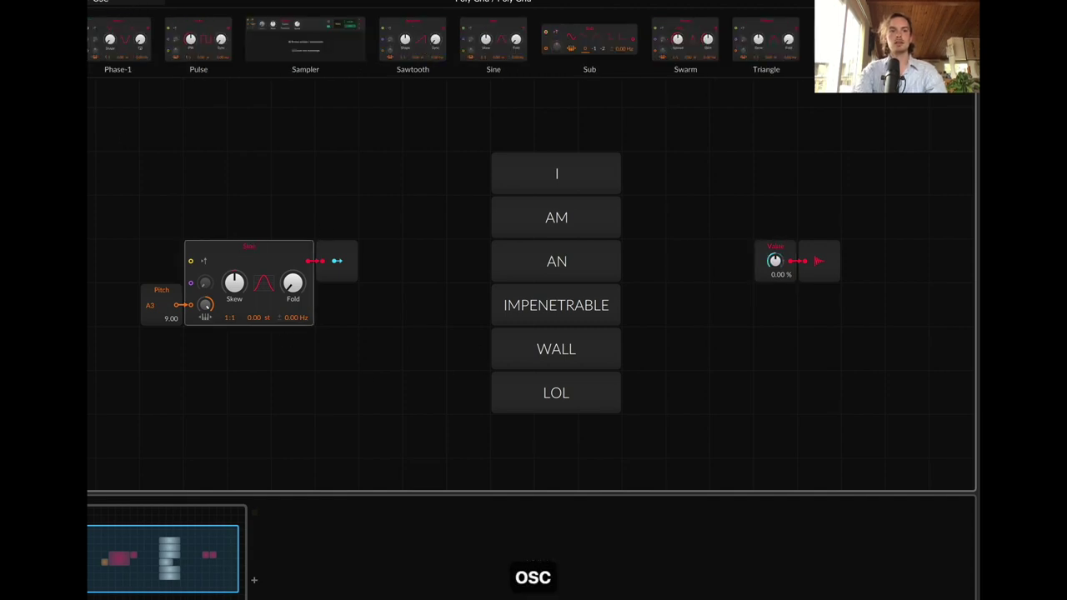
left_click(353, 185)
left_click_drag(310, 260, 322, 172)
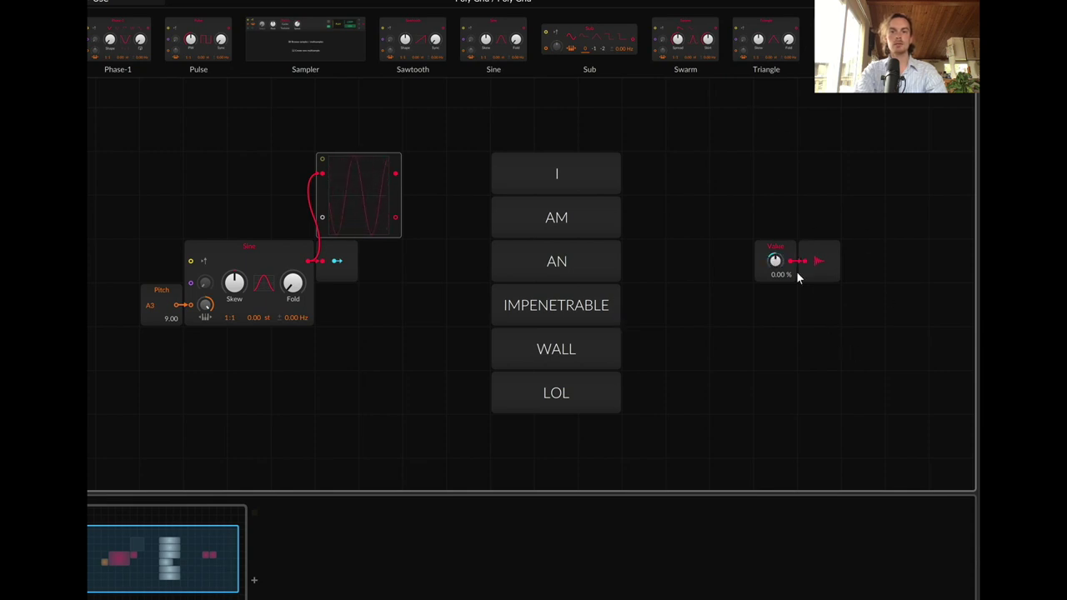
- Delete the oscilloscope module above the Sine oscillator
left_click(775, 254)
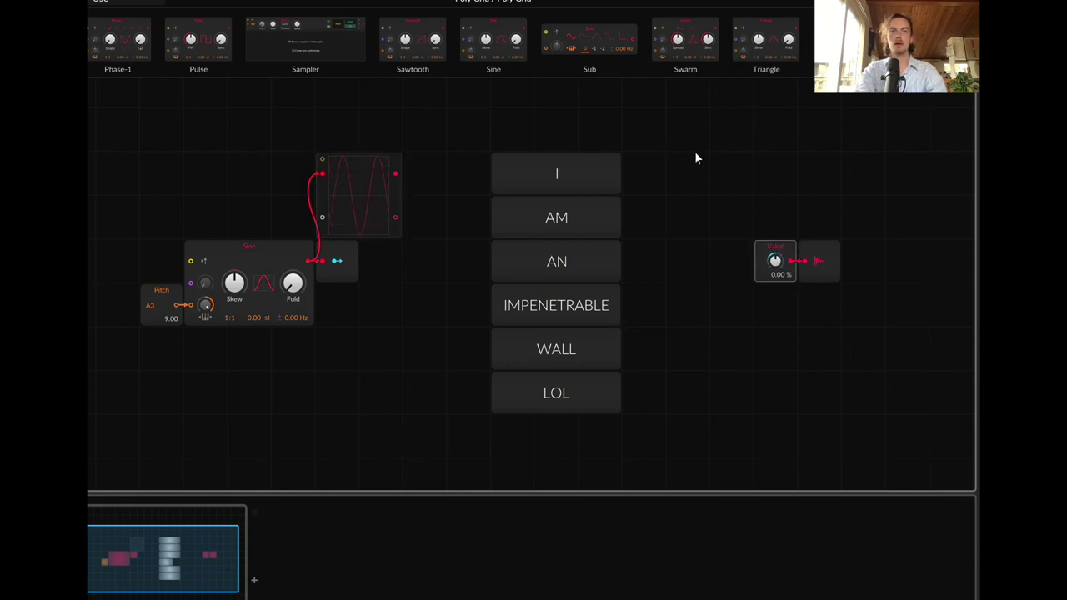
left_click(353, 179)
key("BackSpace")
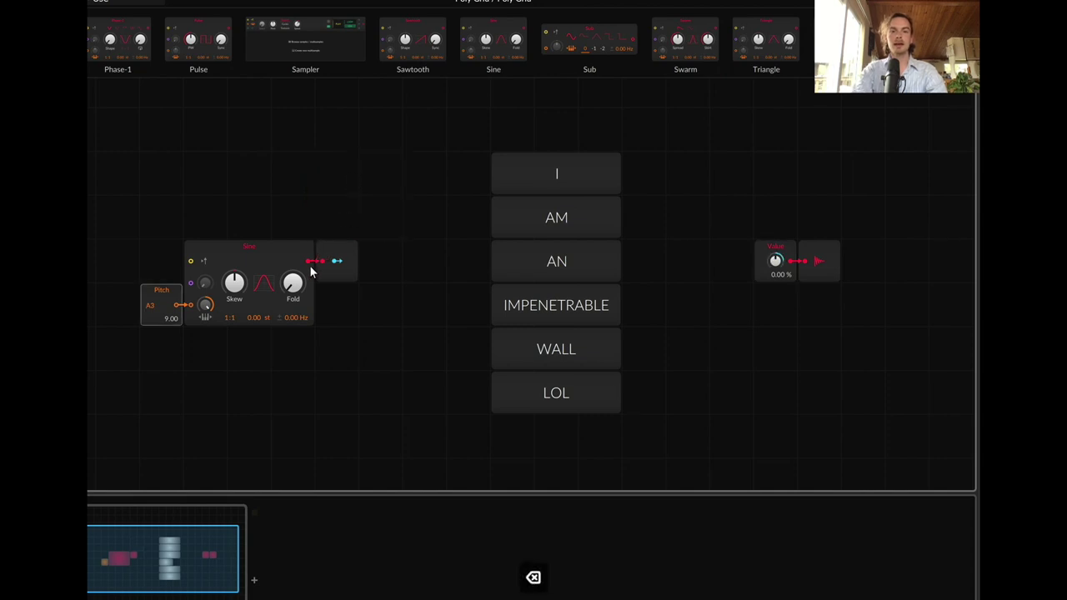
- Reconnect the Sine output straight to the audio output for comparison, and undo the connection
left_click_drag(308, 265, 745, 410)
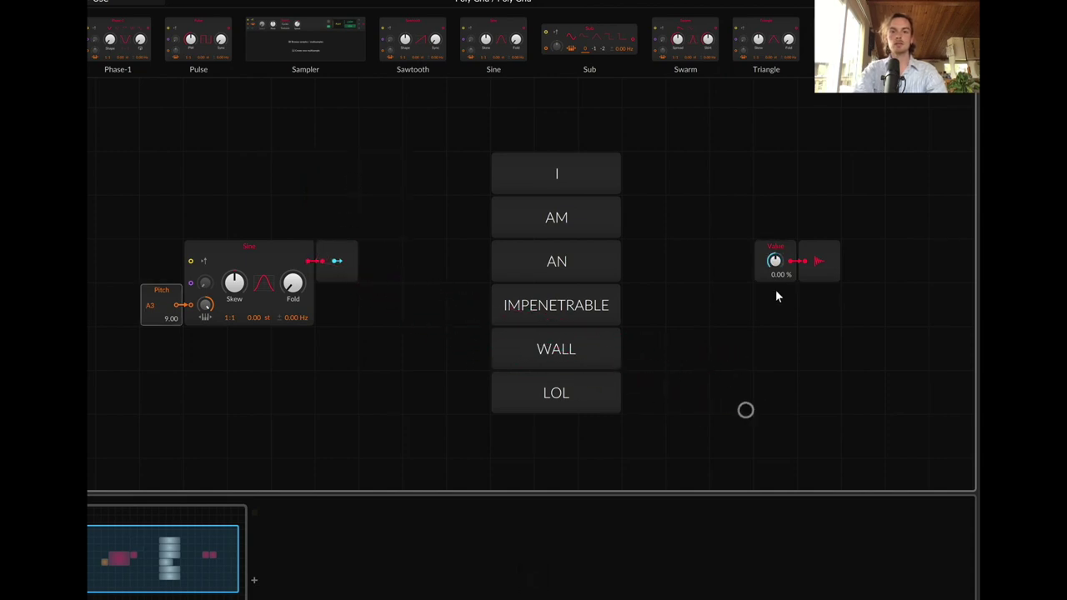
mouse_move(313, 262)
left_mouse_down()
mouse_move(638, 405)
mouse_move(781, 281)
mouse_move(631, 372)
mouse_move(803, 296)
mouse_move(791, 262)
mouse_move(806, 266)
left_mouse_up()
key("super+z")
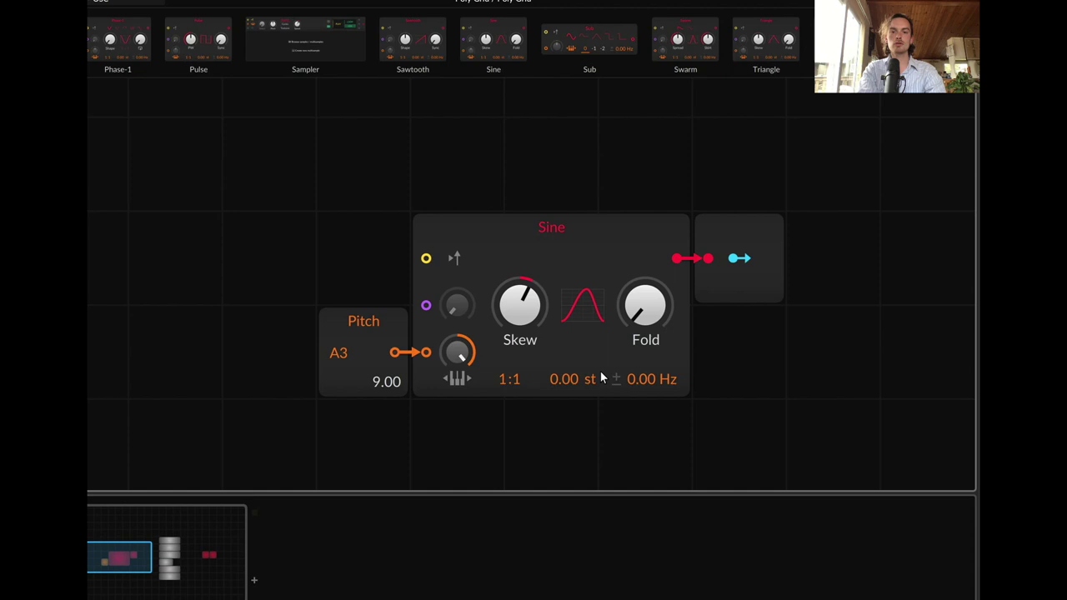
- Set the Sine oscillator's frequency offset to 1.26 Hz
scroll(617, 379, "right", 15)
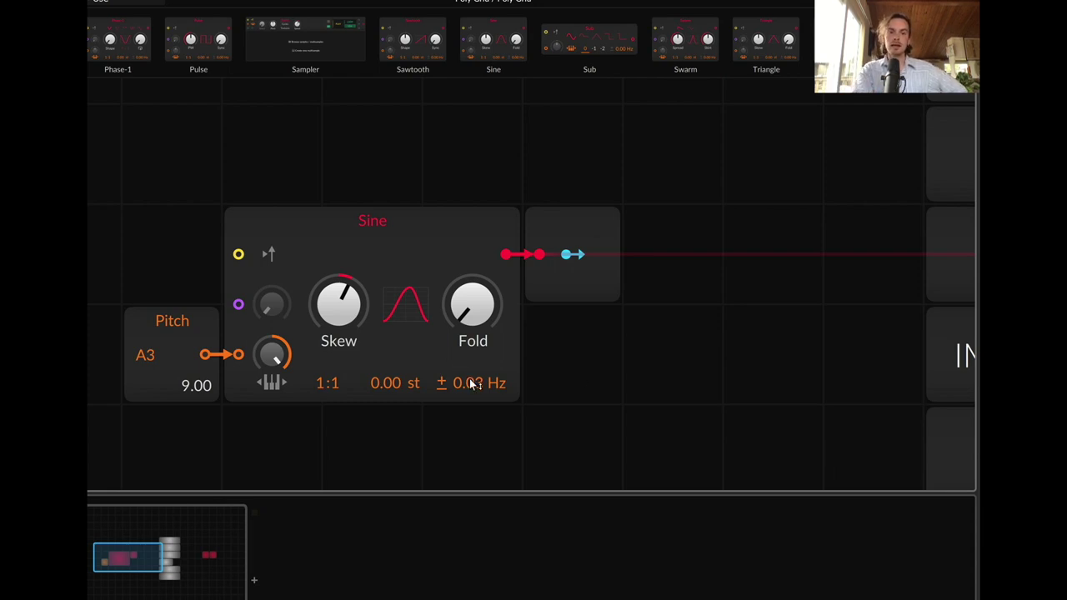
left_click_drag(470, 381, 472, 387)
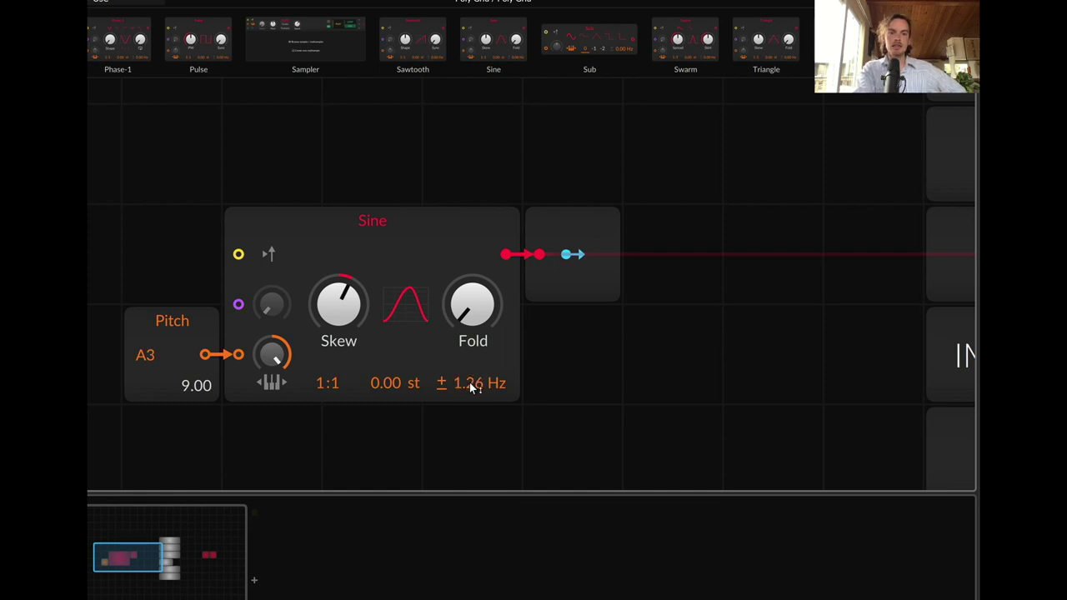
- Disconnect the direct Sine cable at the audio output module's input
scroll(472, 387, "right", 5)
scroll(469, 388, "right", 3)
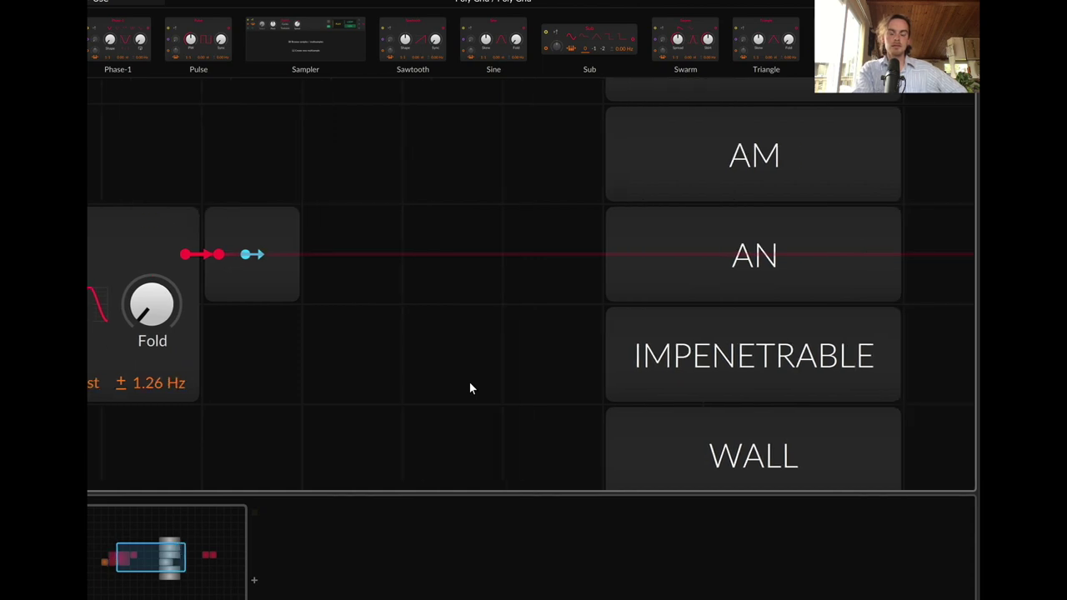
scroll(470, 387, "right", 3)
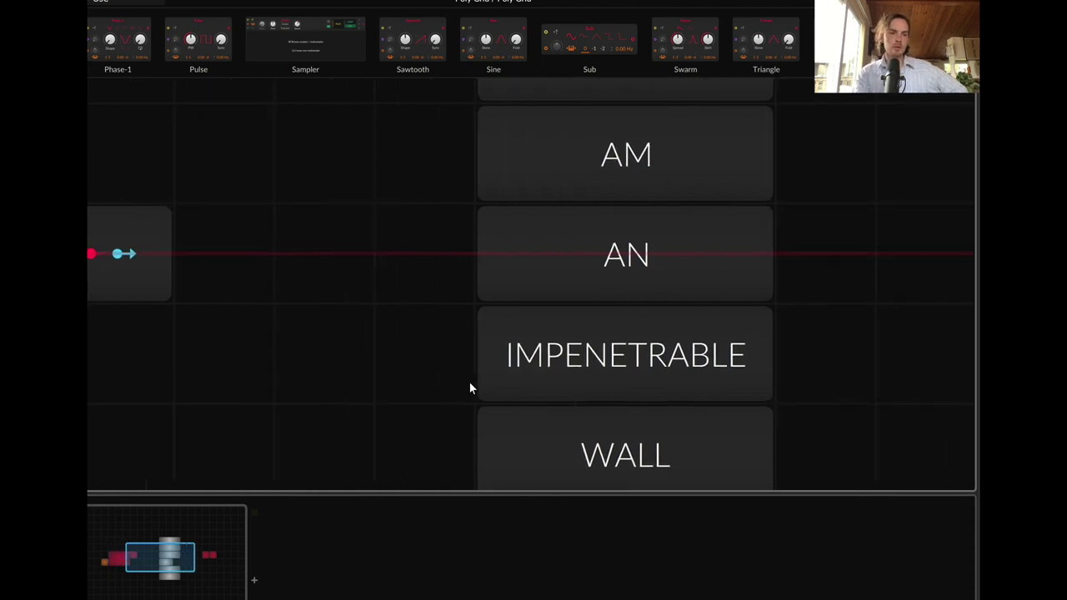
scroll(468, 381, "down", 3)
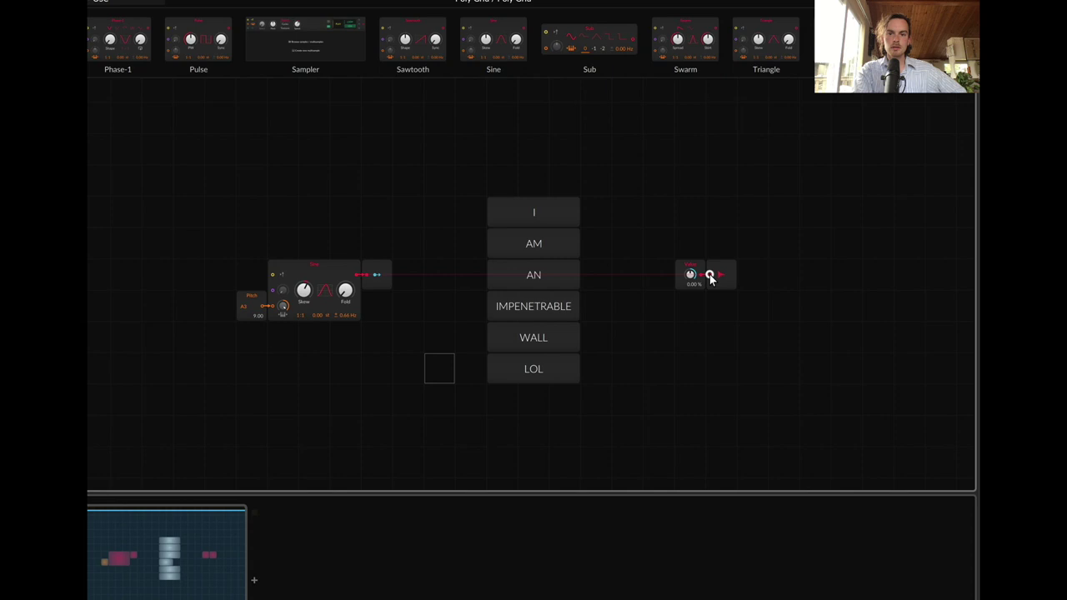
left_click(710, 276)
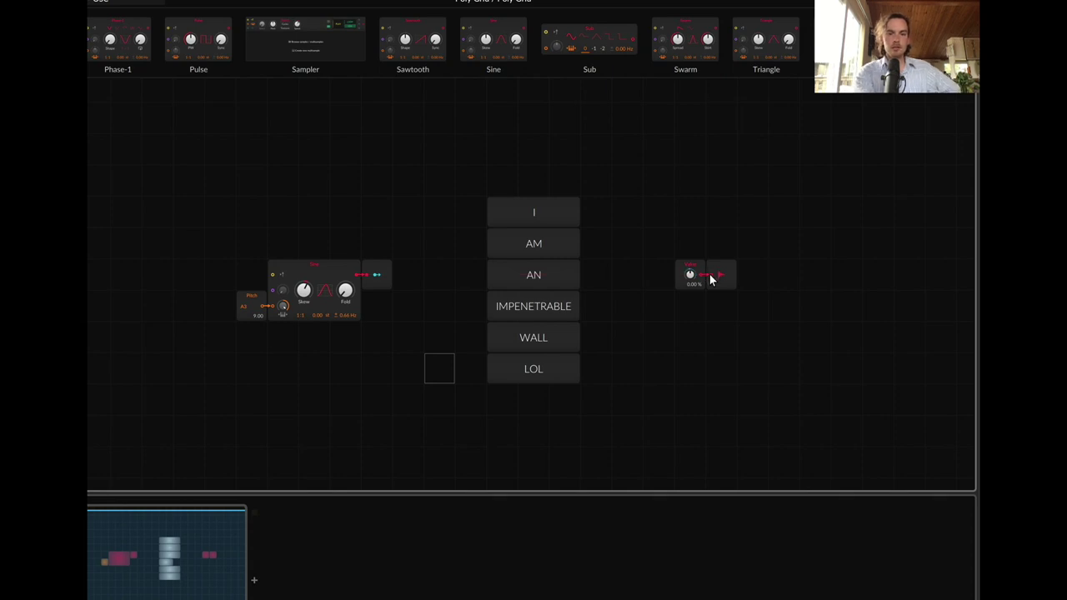
- Restore the direct cable from the Sine output to the audio output module for comparison with the cable-free route
key("super+z")
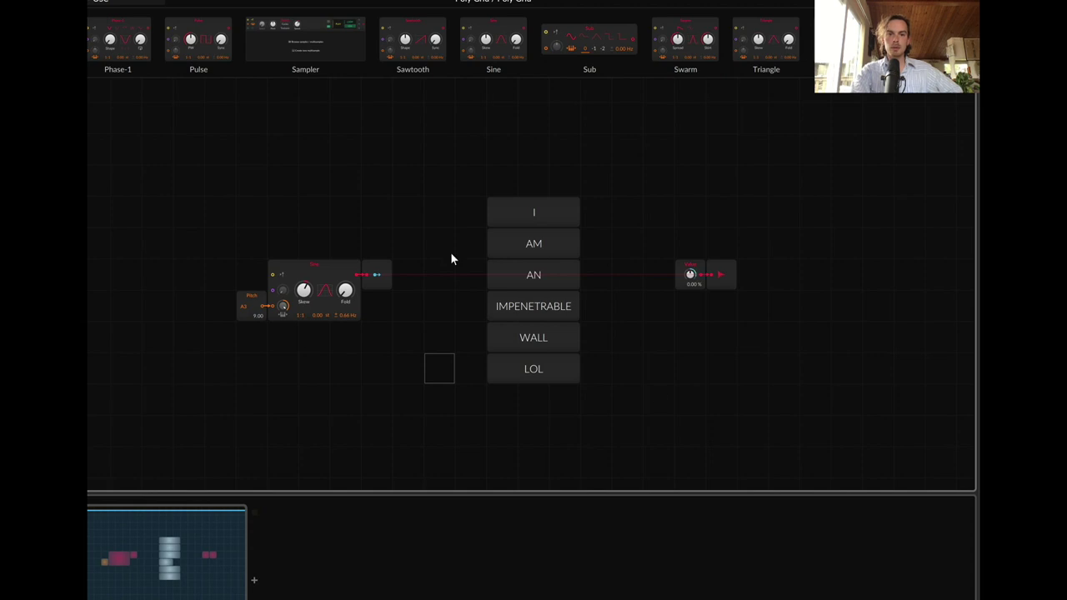
left_click_drag(355, 275, 710, 280)
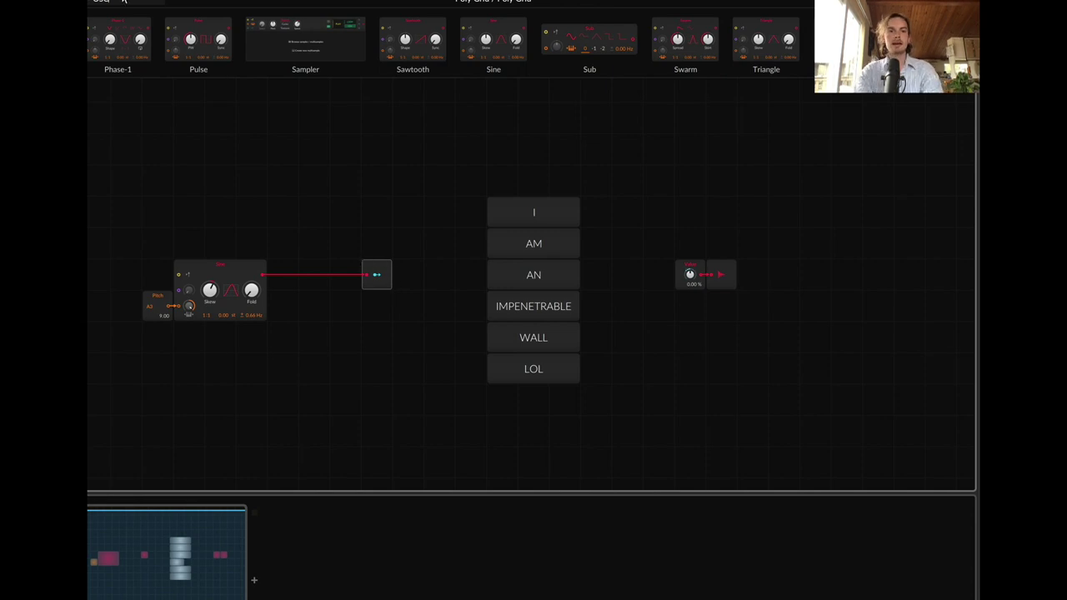
- Find the Stereo Split module, insert it after the Sine oscillator, and feed its L output into the Modulator Out
key("super+a")
type("stereo")
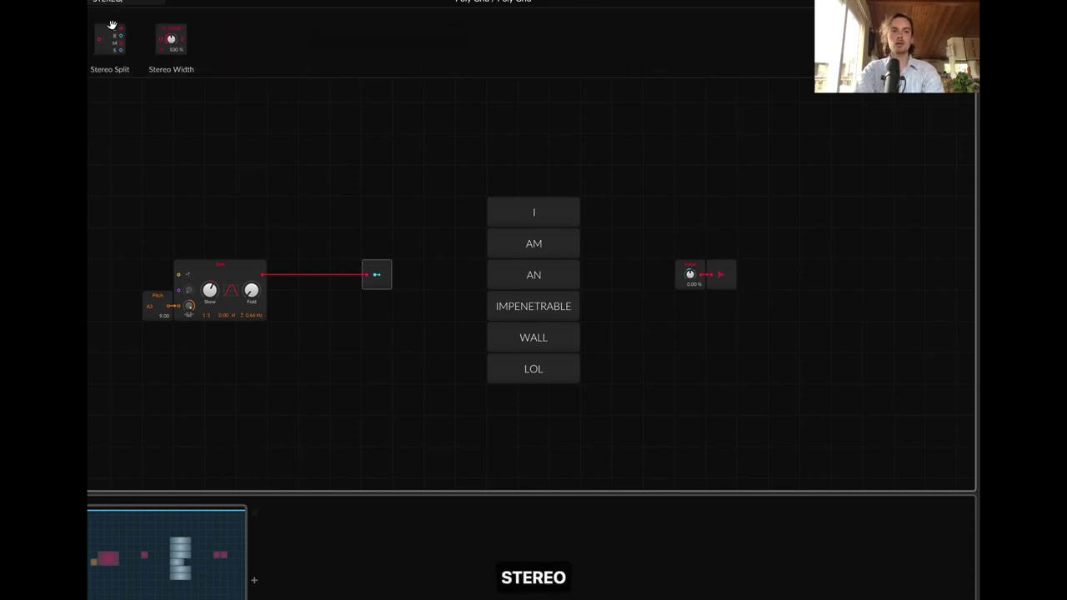
left_click_drag(110, 39, 262, 274)
left_click_drag(355, 267, 360, 236)
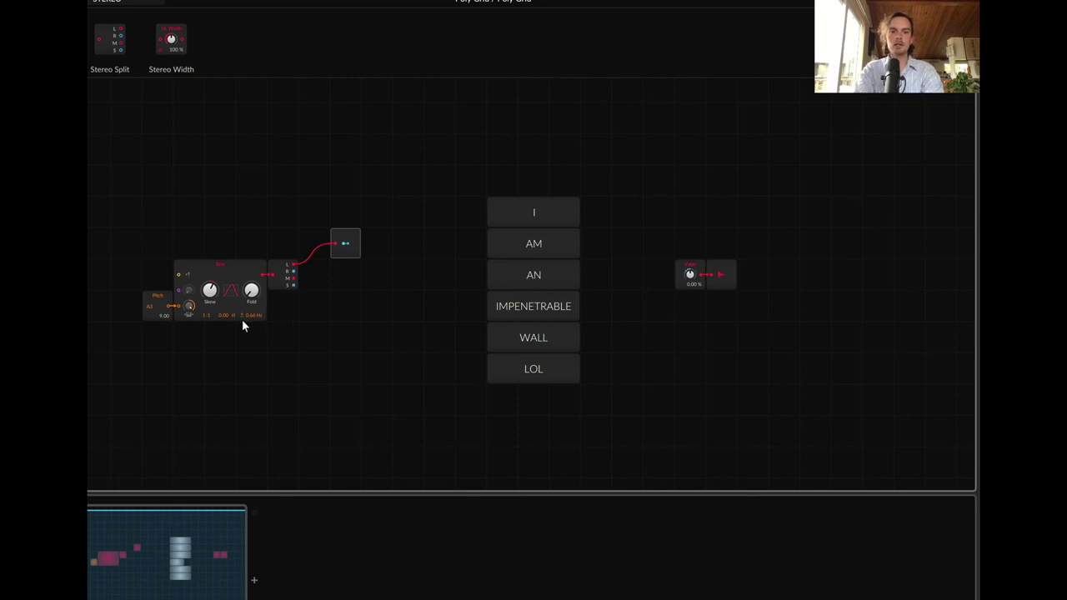
scroll(243, 325, "up", 5)
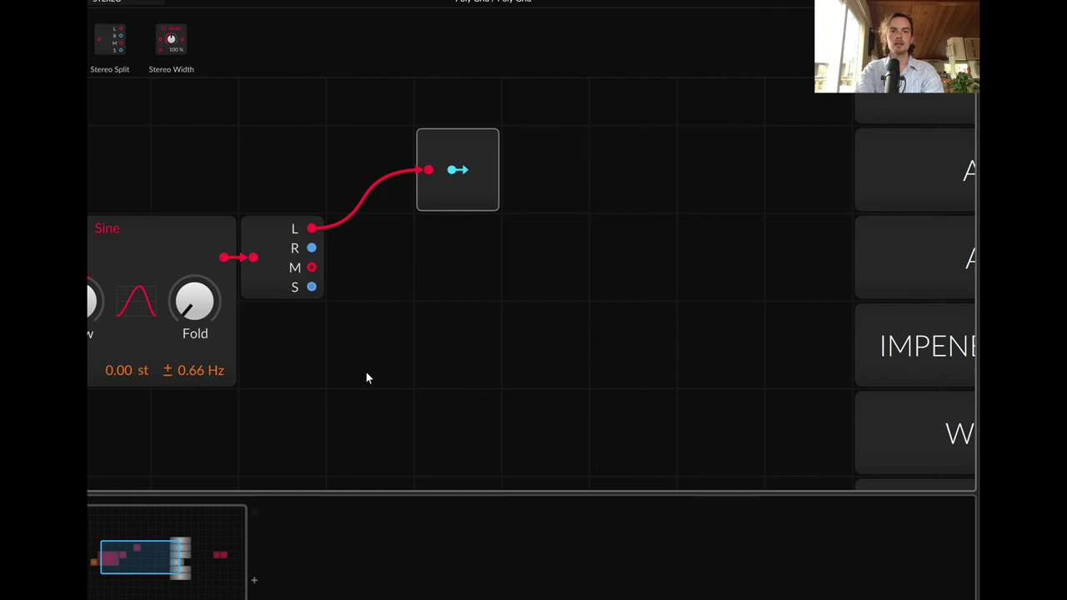
scroll(366, 377, "down", 5)
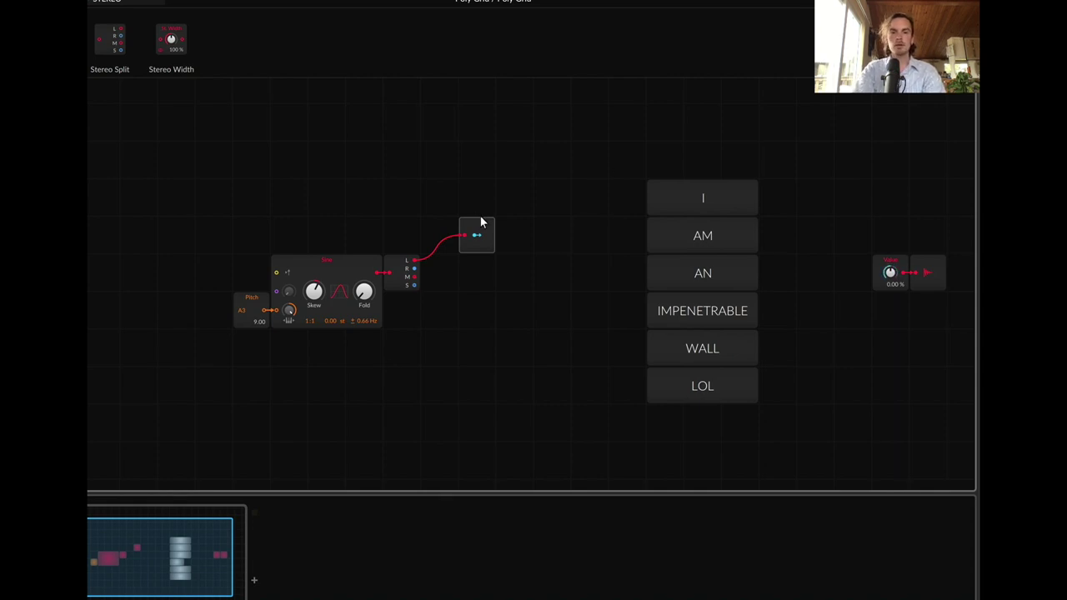
- Duplicate the Value and Modulator Out modules beneath the originals, feeding the second Modulator Out from Stereo Split's R output
left_click_drag(450, 220, 428, 252)
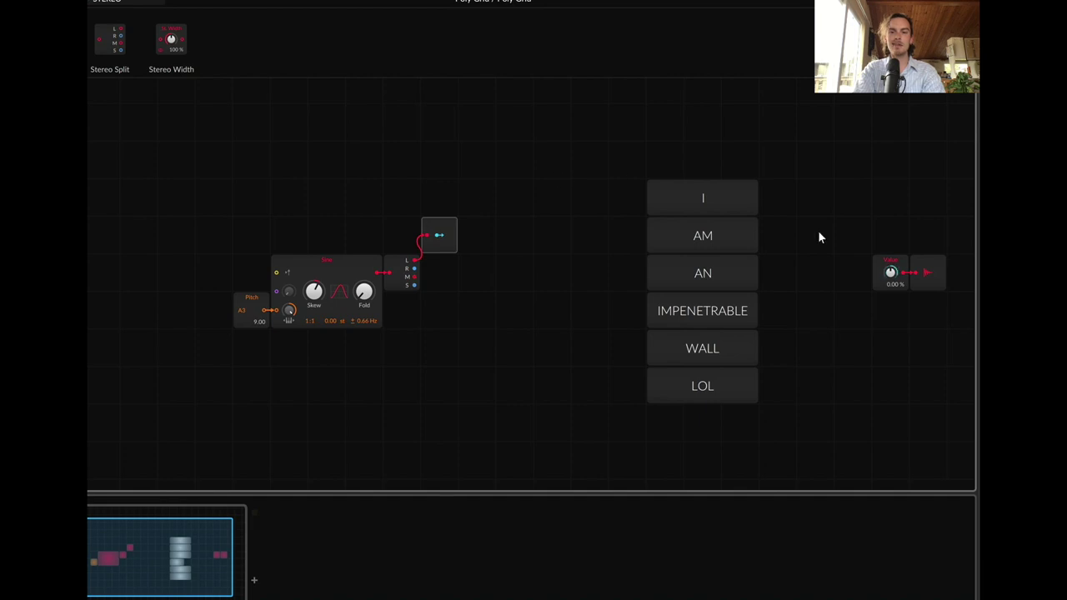
left_click_drag(876, 260, 889, 307)
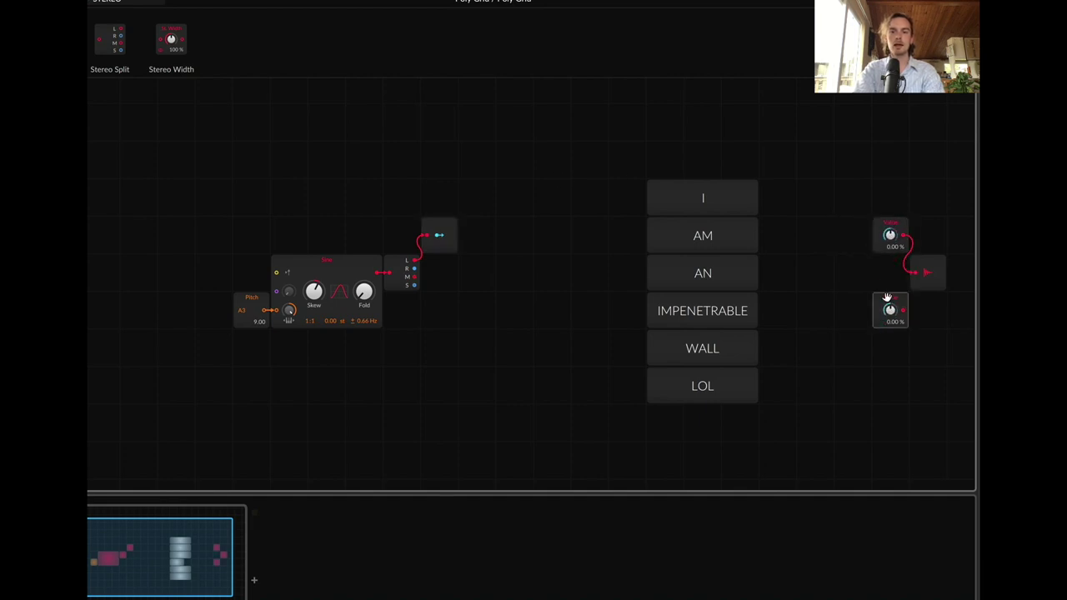
right_click(889, 312)
left_click(785, 283)
left_click_drag(444, 225, 428, 306)
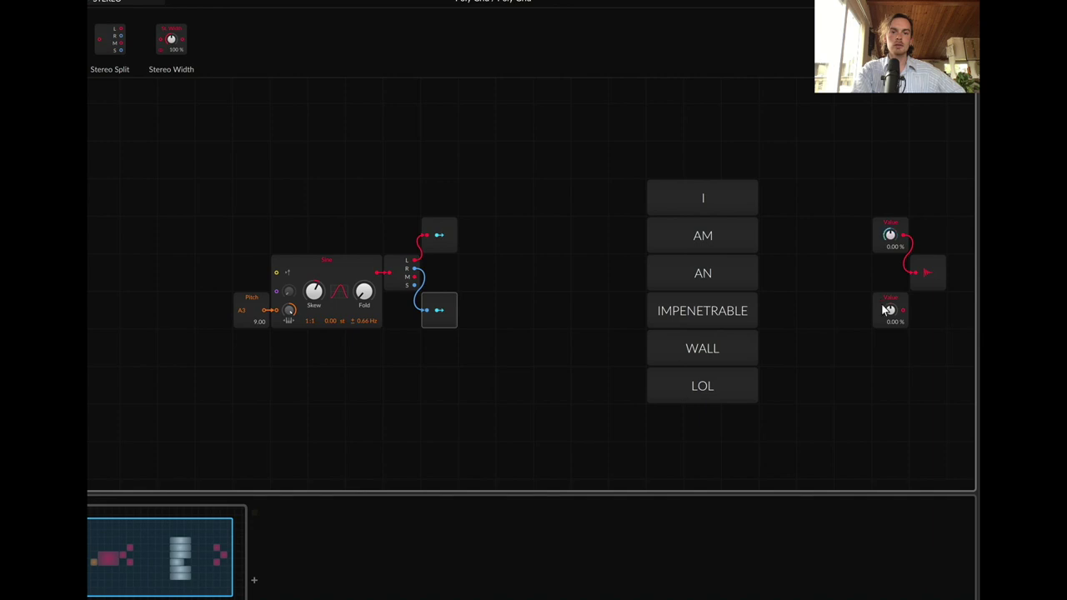
- Combine both Value modules through a Mixer into the audio output, and map the second Modulator Out to the second Value with amount 1
left_click_drag(902, 310, 912, 275)
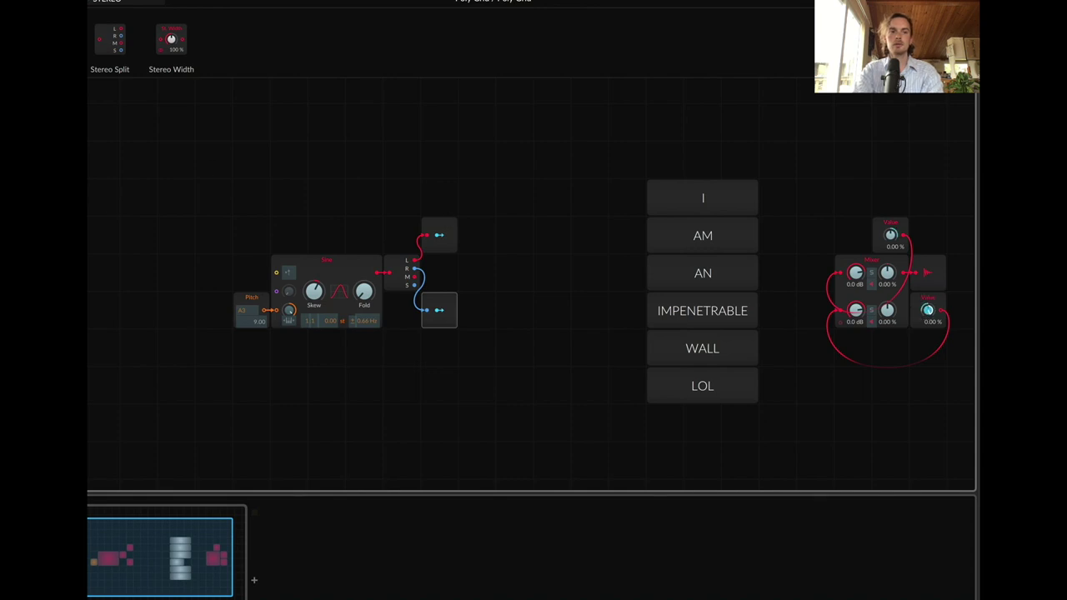
key("1")
key("Return")
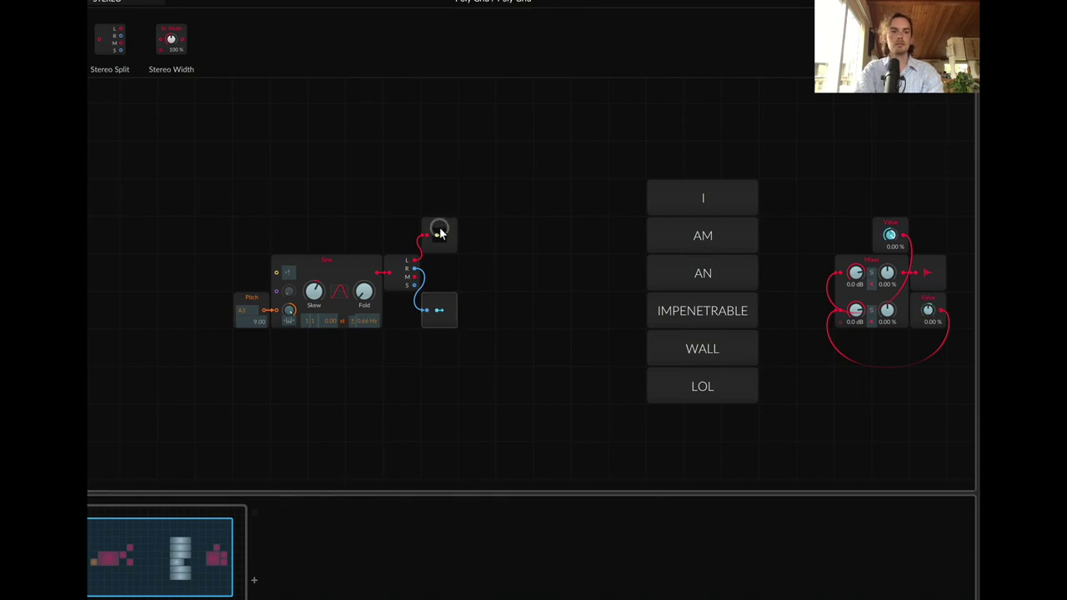
left_click(439, 232)
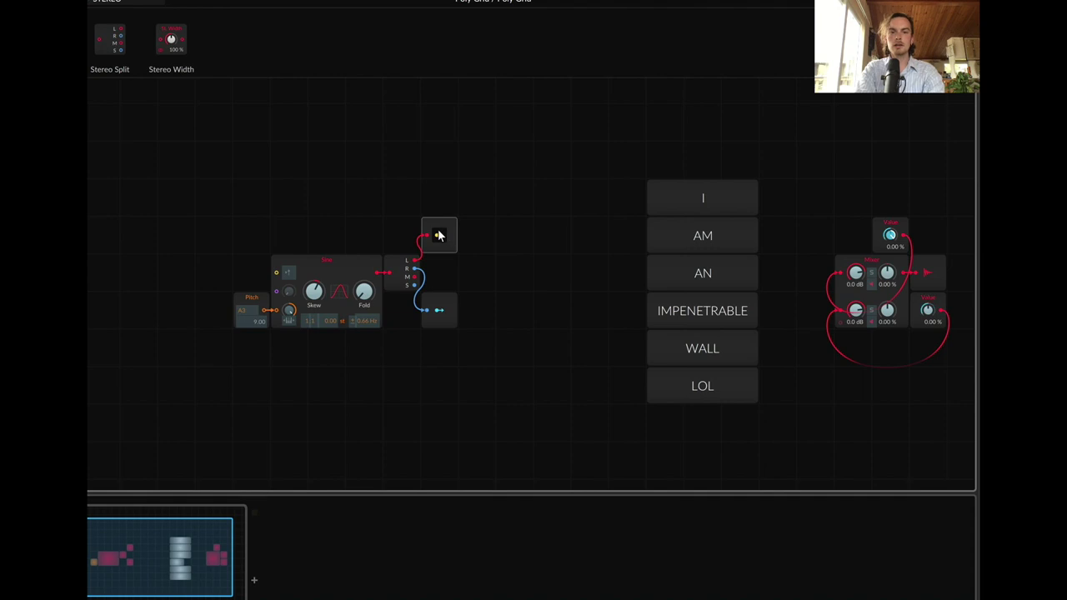
key("Escape")
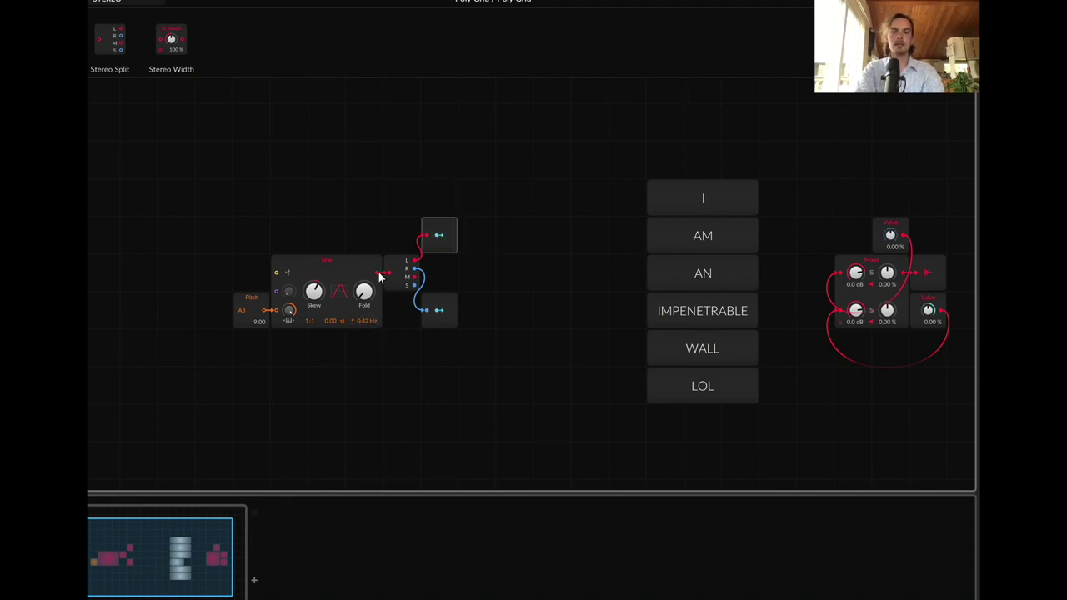
- Patch the Sine output directly to the audio output for comparison with the stereo route, and undo the connection
left_click_drag(379, 278, 902, 276)
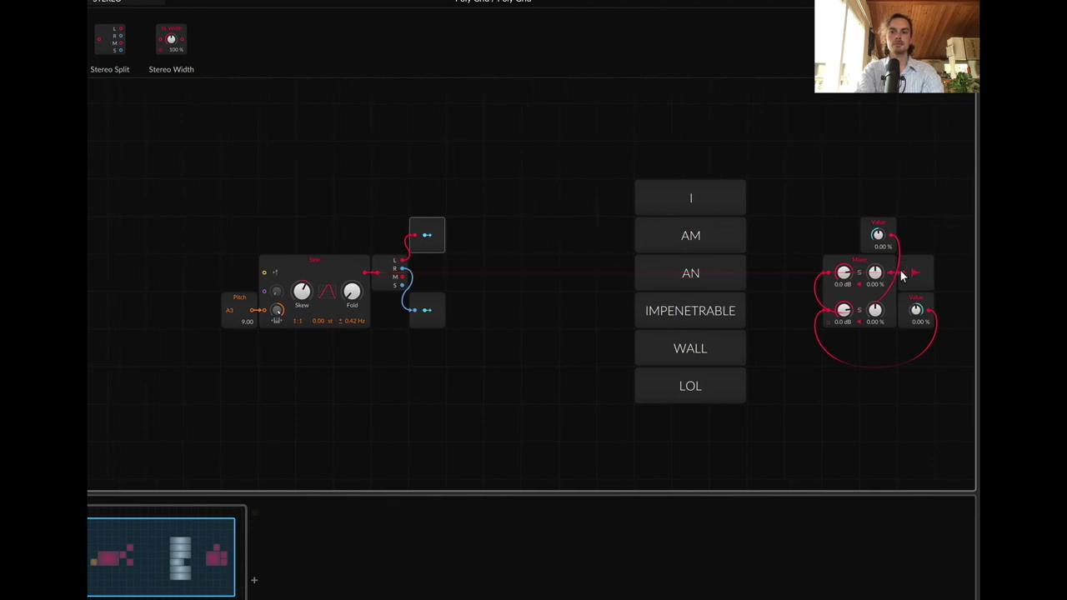
key("super+z")
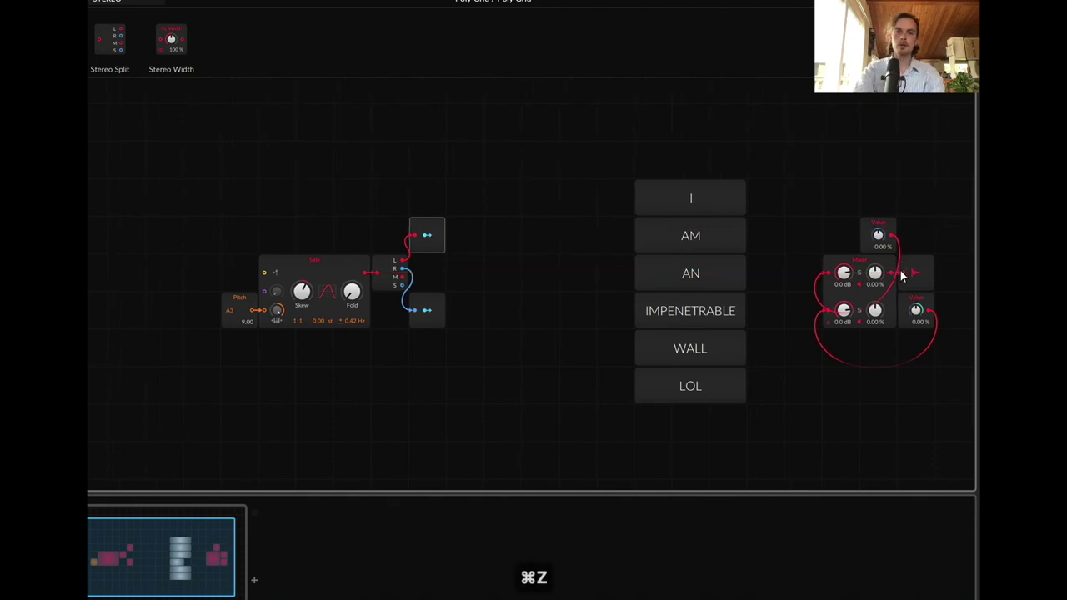
- Move the L Modulator Out beside Stereo Split, and add a third Modulator Out below it fed from the S output
key("minus")
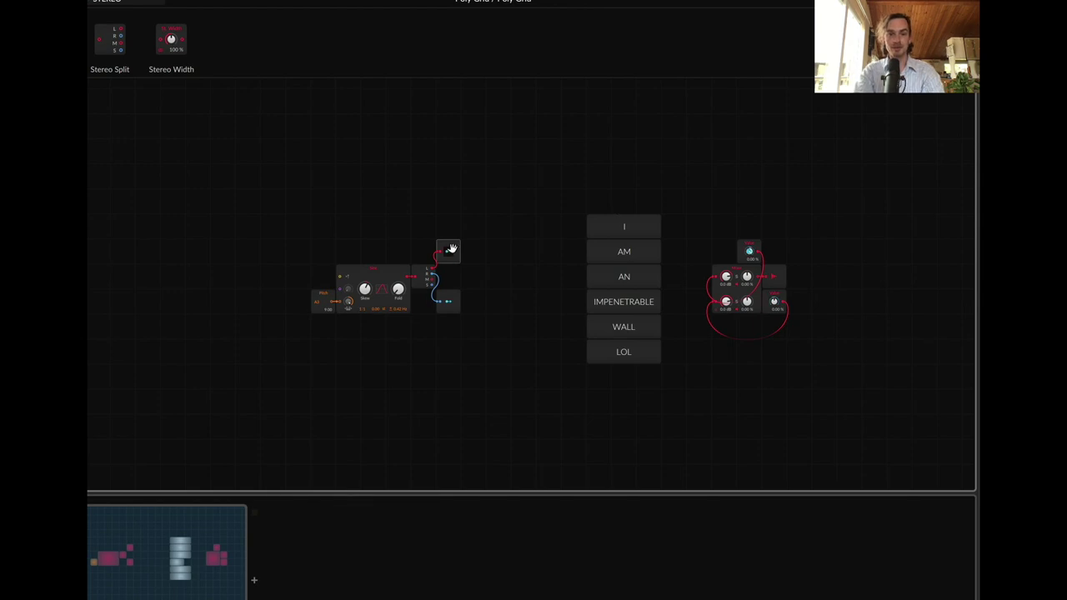
left_click_drag(448, 243, 450, 264)
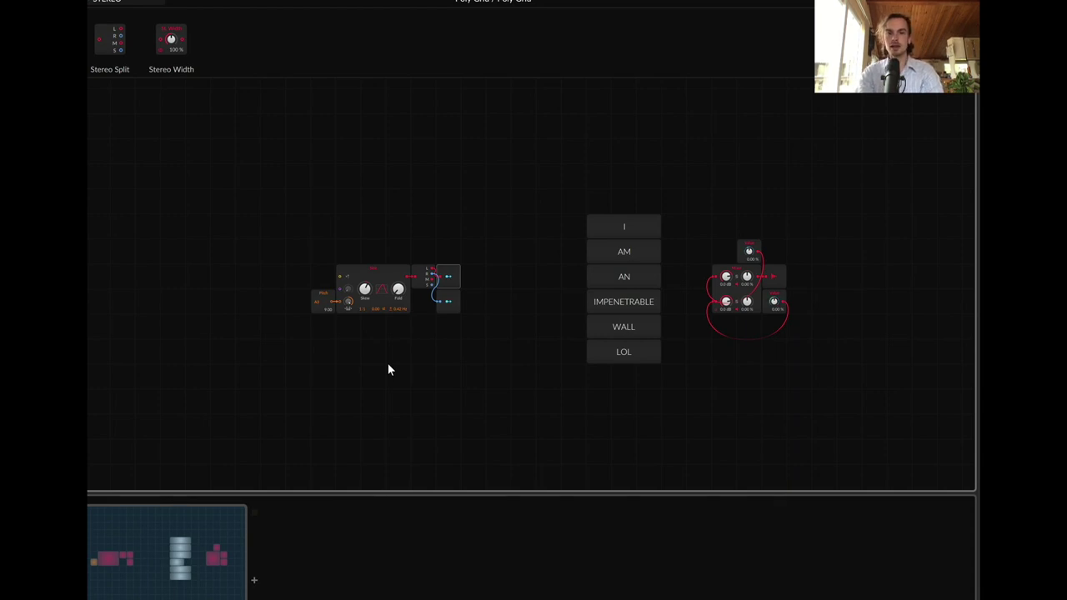
left_click_drag(447, 298, 449, 362)
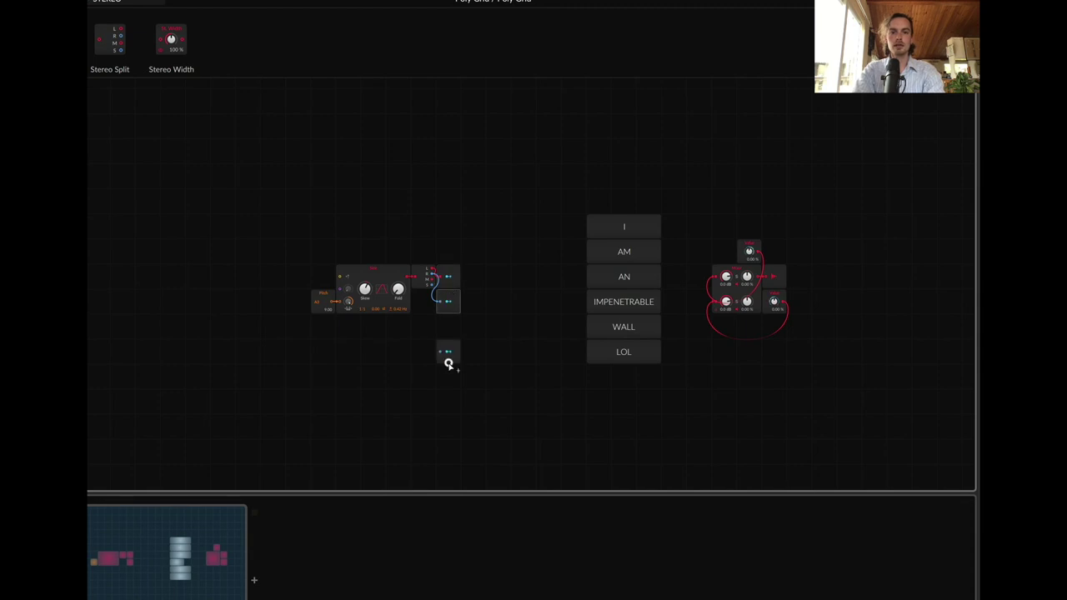
left_click_drag(403, 279, 438, 349)
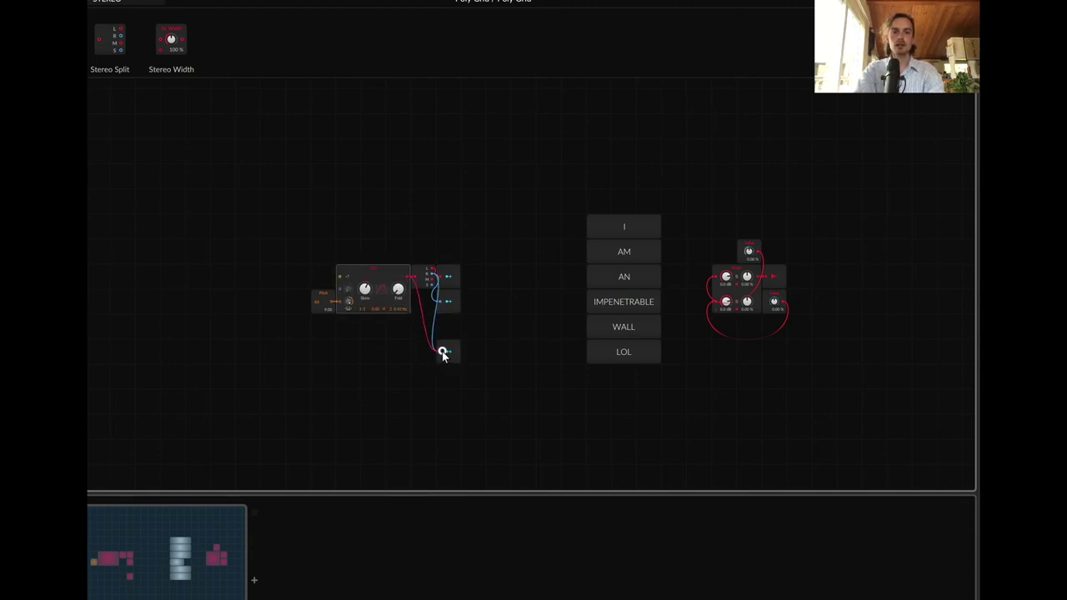
left_click_drag(432, 285, 439, 351)
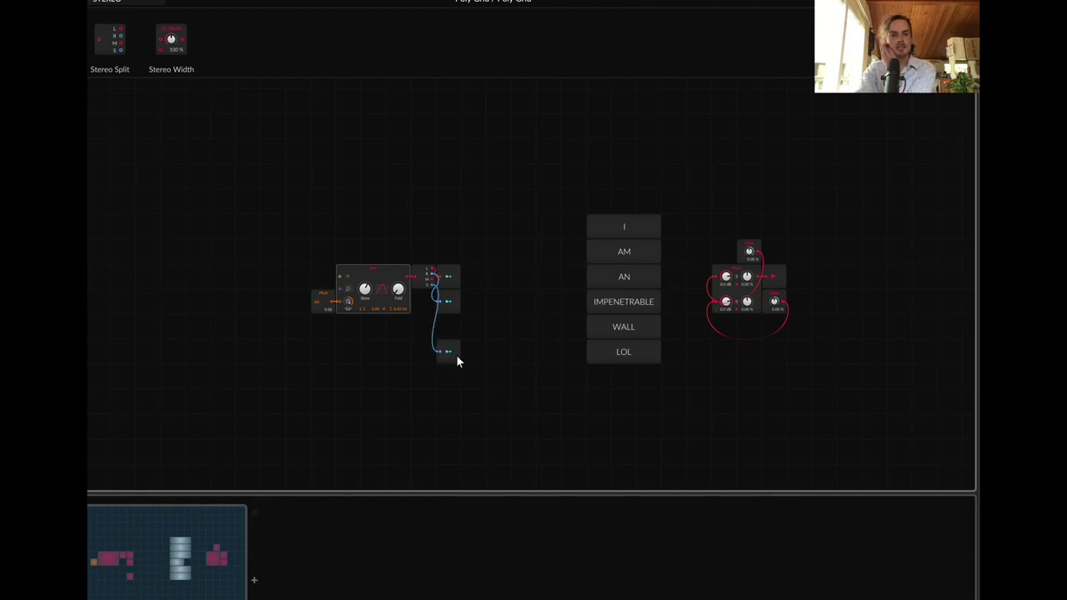
- Change the Sine oscillator's Skew, and delete the Pitch, Sine, Stereo Split and Modulator Out modules before the text wall
left_click(447, 352)
mouse_move(365, 291)
left_mouse_down()
mouse_move(359, 267)
mouse_move(363, 290)
left_mouse_up()
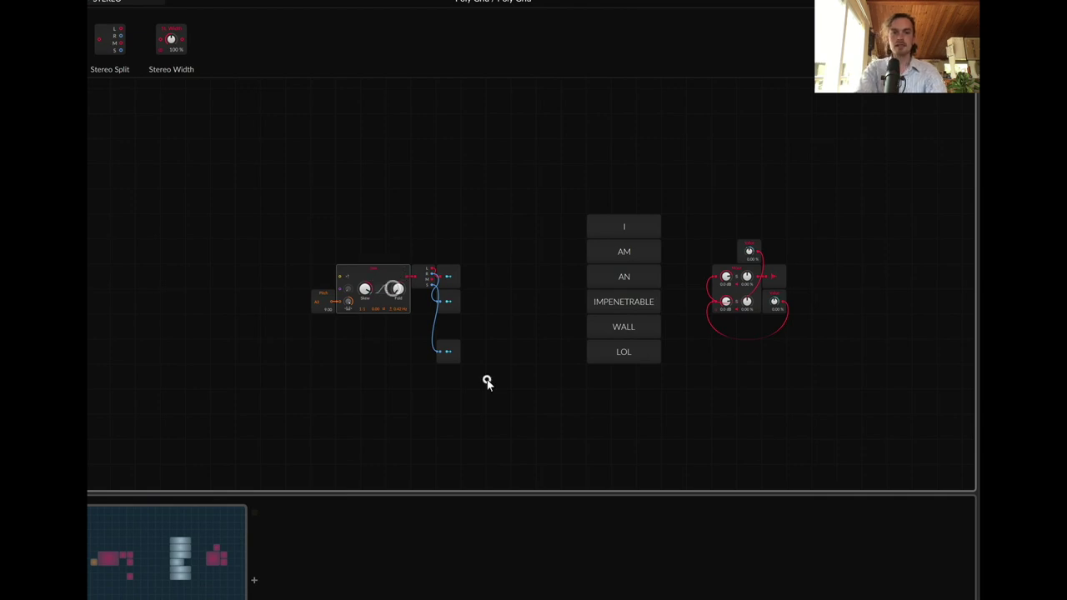
key("BackSpace")
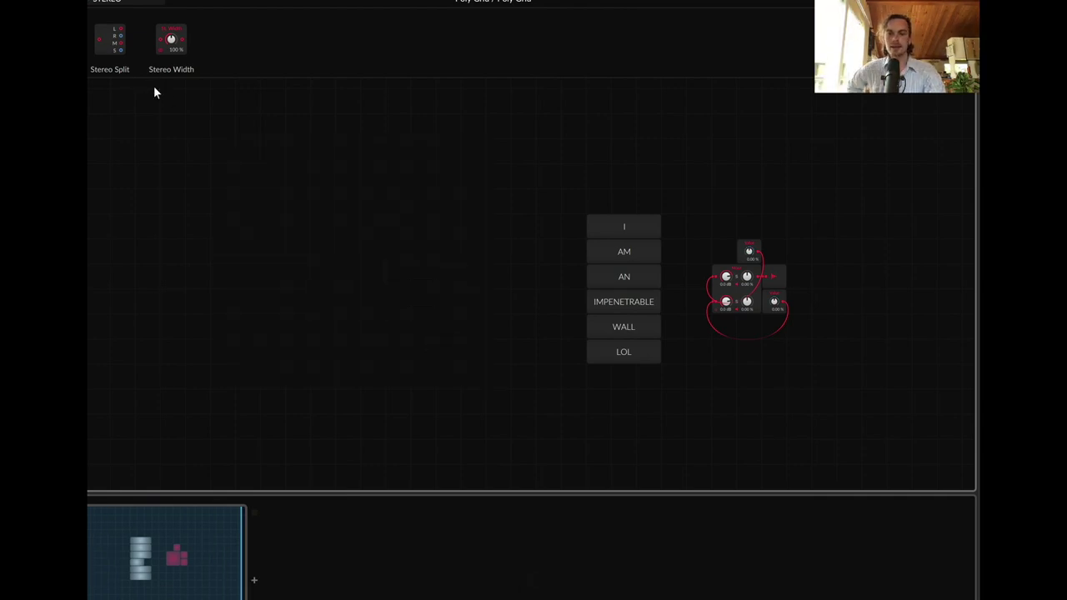